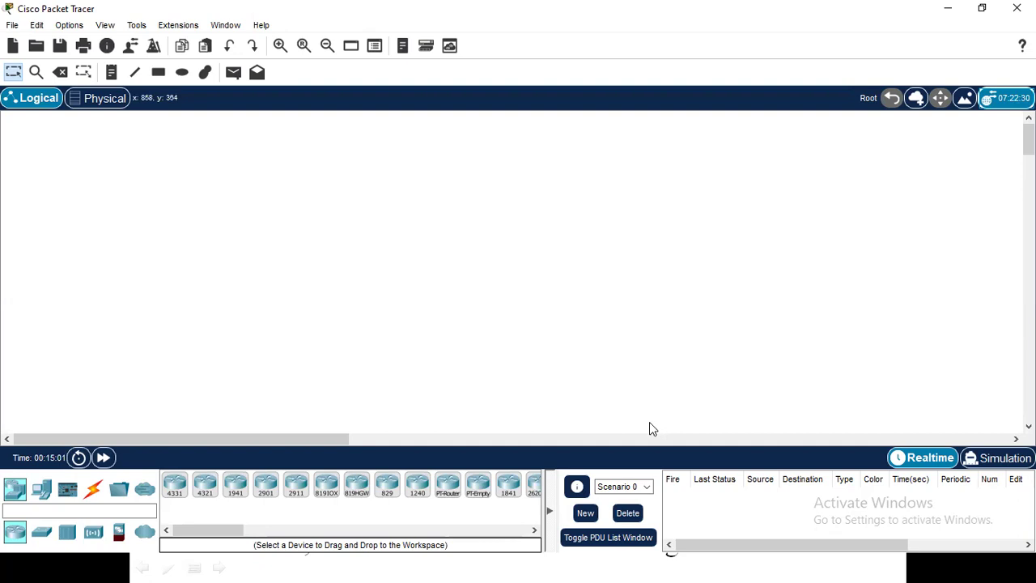
Place six PCs in the workspace, five in a row along the lower part and one set apart beyond them
left_click(174, 486)
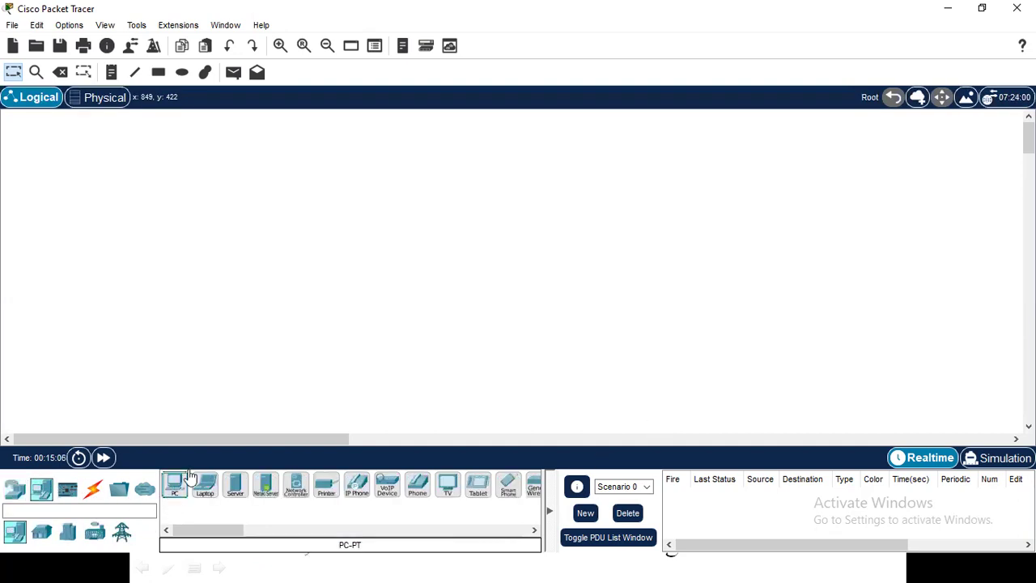
left_click(149, 385)
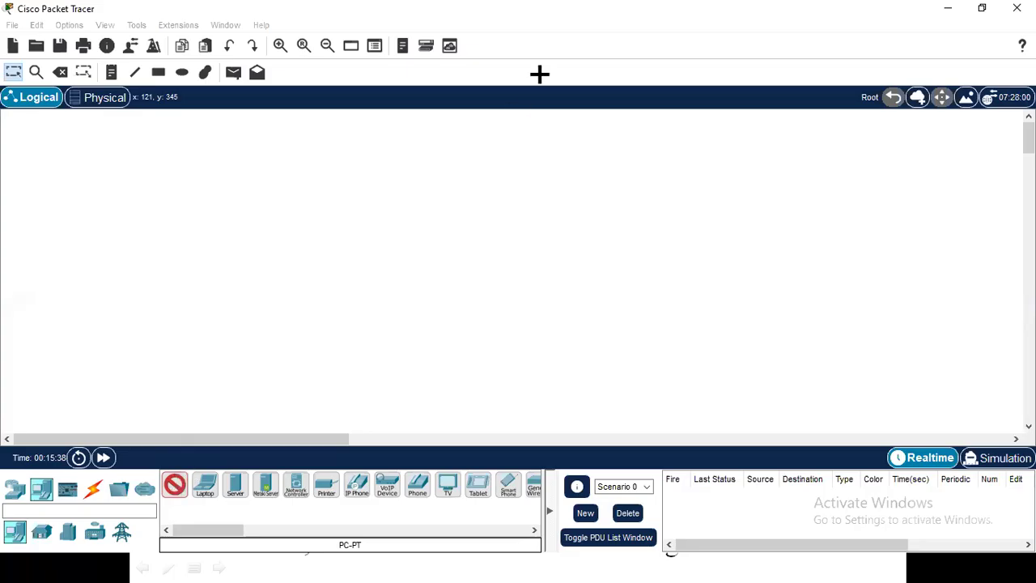
left_click(92, 372)
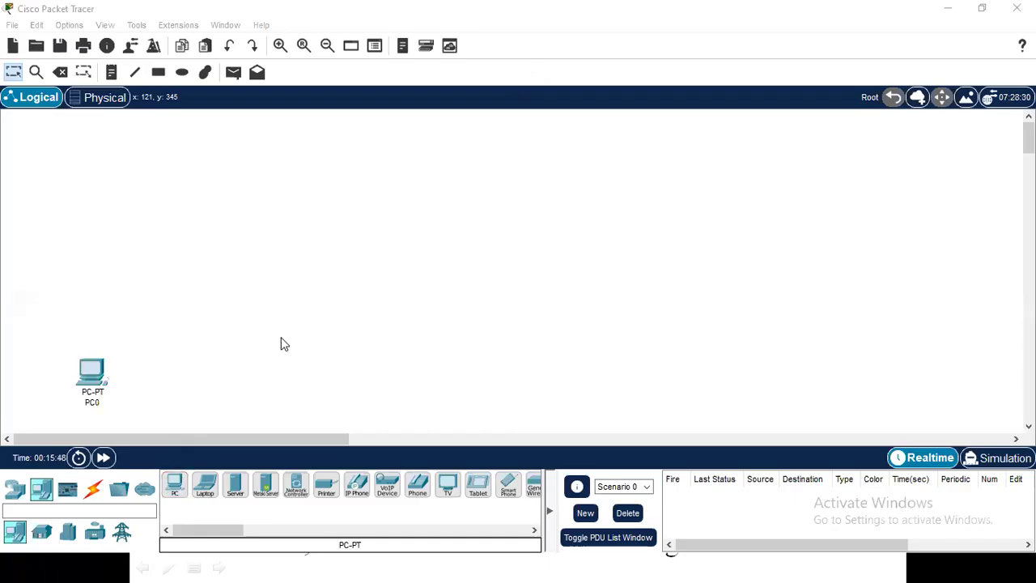
left_click(171, 489)
left_click(171, 373)
left_click(174, 485)
left_click(241, 381)
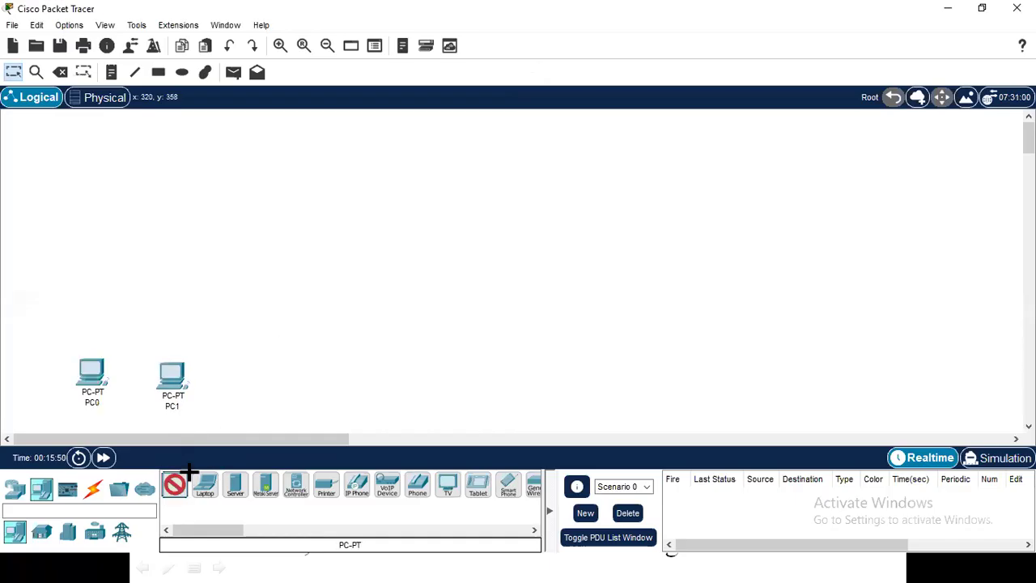
left_click(176, 487)
left_click(308, 384)
left_click(174, 485)
left_click(378, 387)
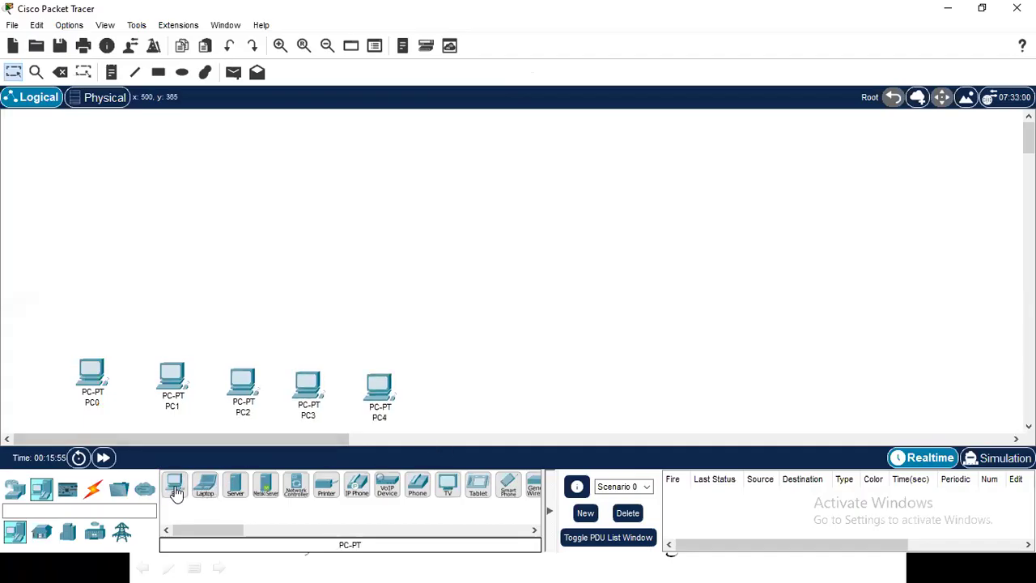
left_click(175, 487)
left_click(522, 358)
Add a server above the row of PCs and a 2960 switch between the server and the PCs
left_click(235, 484)
left_click(249, 146)
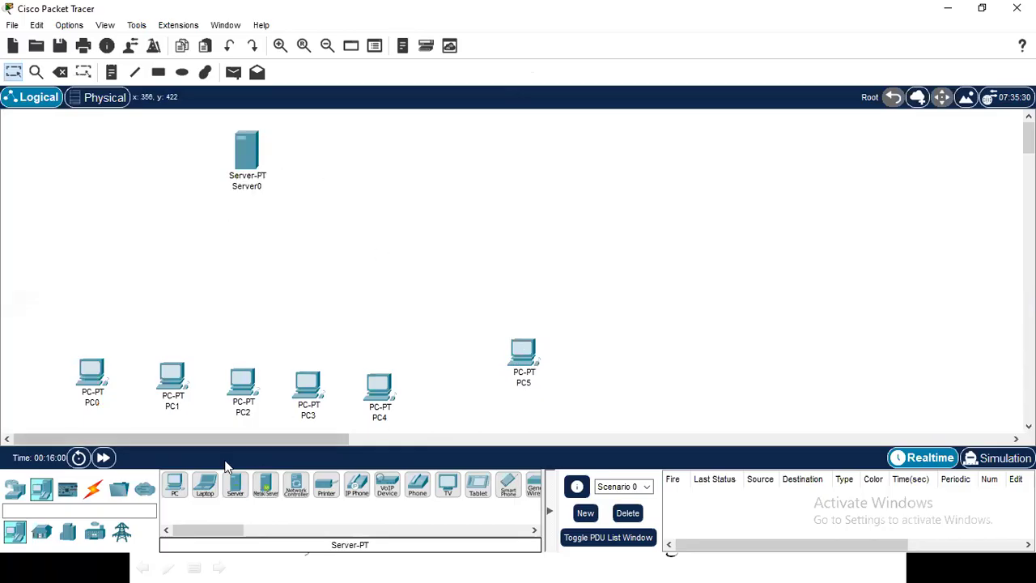
left_click(15, 489)
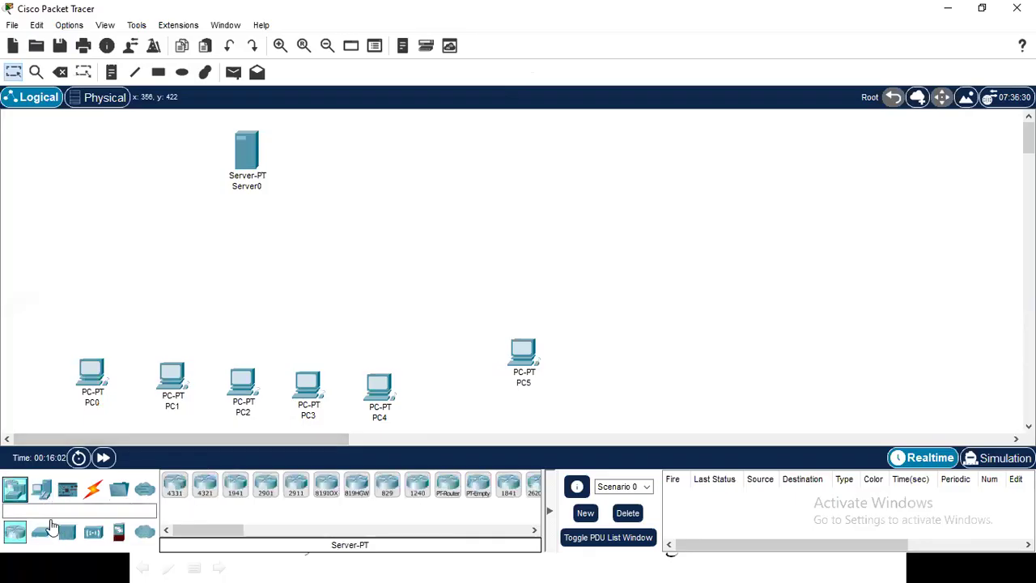
left_click(41, 531)
left_click(178, 490)
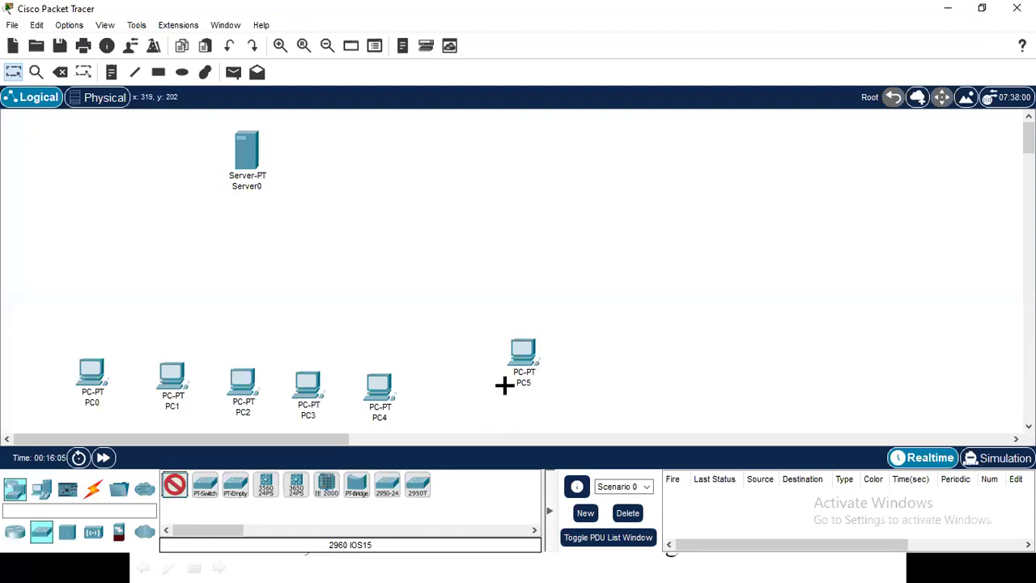
left_click(249, 269)
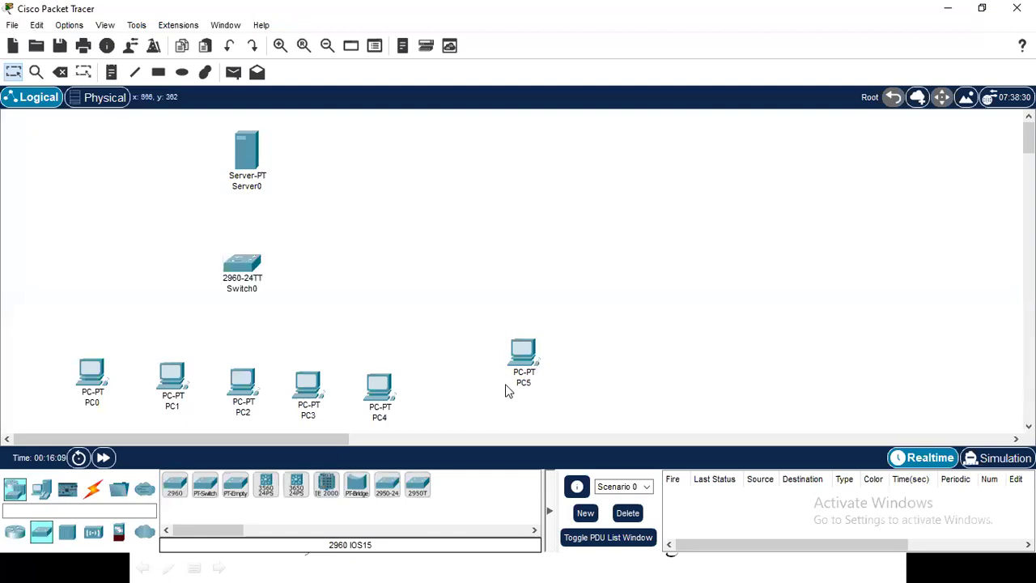
Rename the server as DHCP SERVER
left_click(251, 187)
double_click(237, 187)
type("dHCP SERVER")
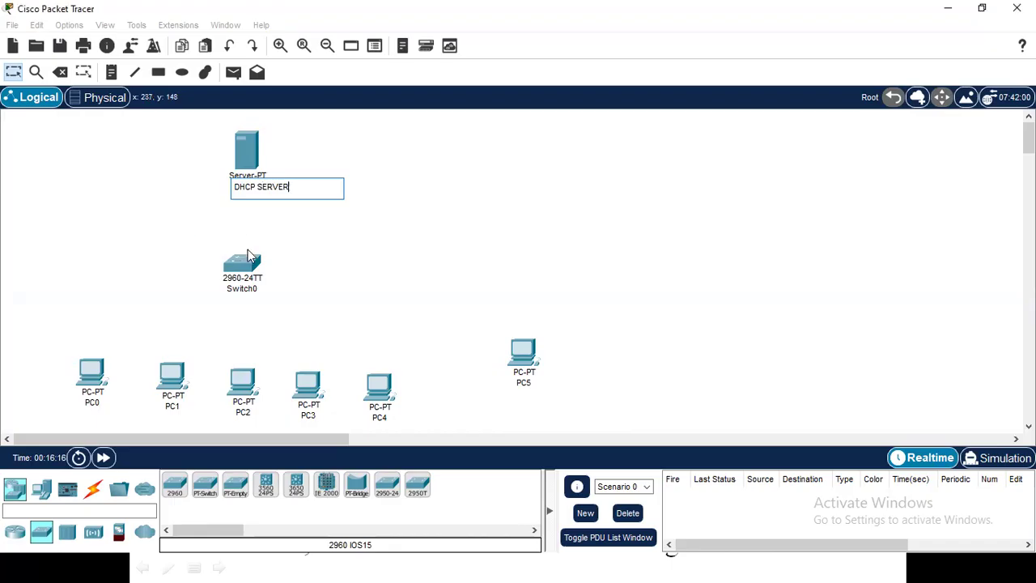
key("Return")
Connect PC0's FastEthernet0 to the switch's FastEthernet0/1 with a copper straight-through cable
left_click(93, 489)
left_click(236, 485)
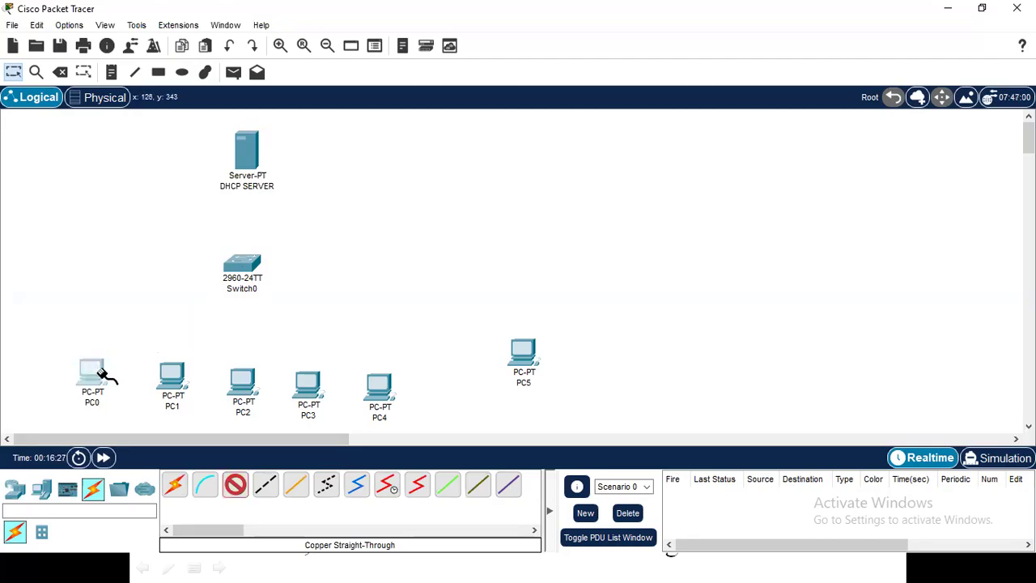
left_click(154, 404)
left_click(176, 450)
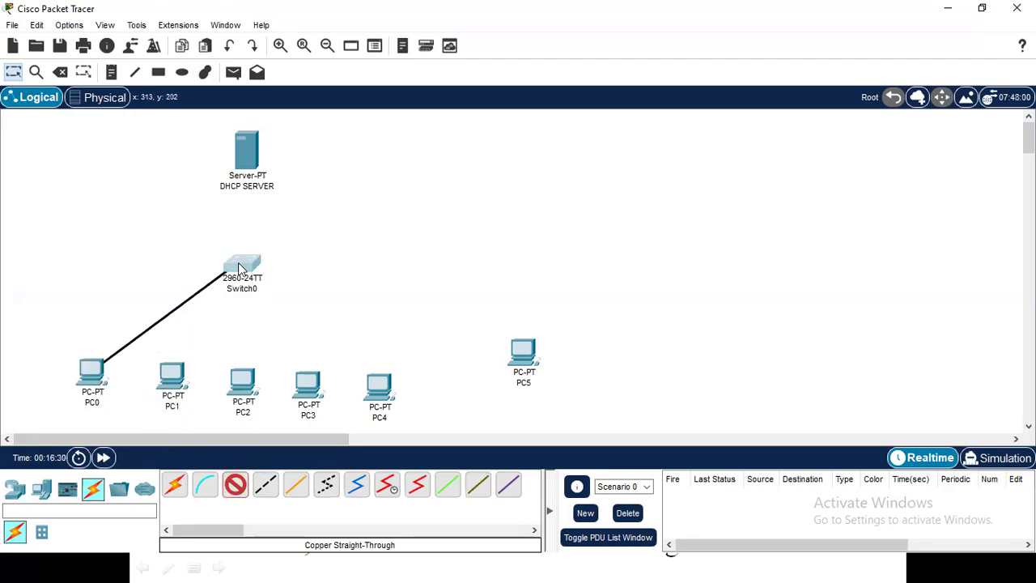
left_click(243, 267)
left_click(305, 27)
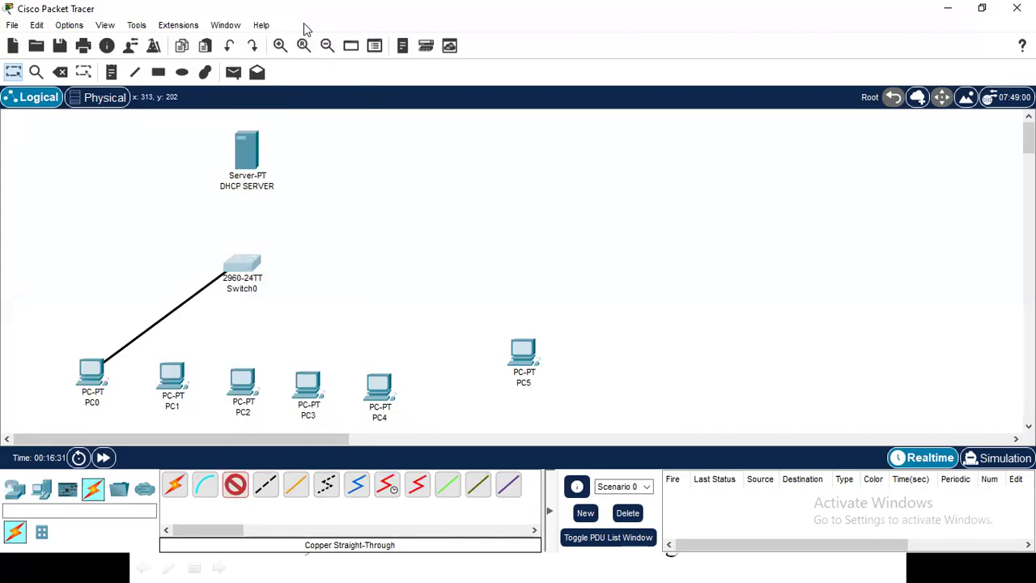
Cable PC1 and PC2 from FastEthernet0 to switch ports FastEthernet0/2 and FastEthernet0/3 with copper straight-through
left_click(264, 485)
left_click(178, 379)
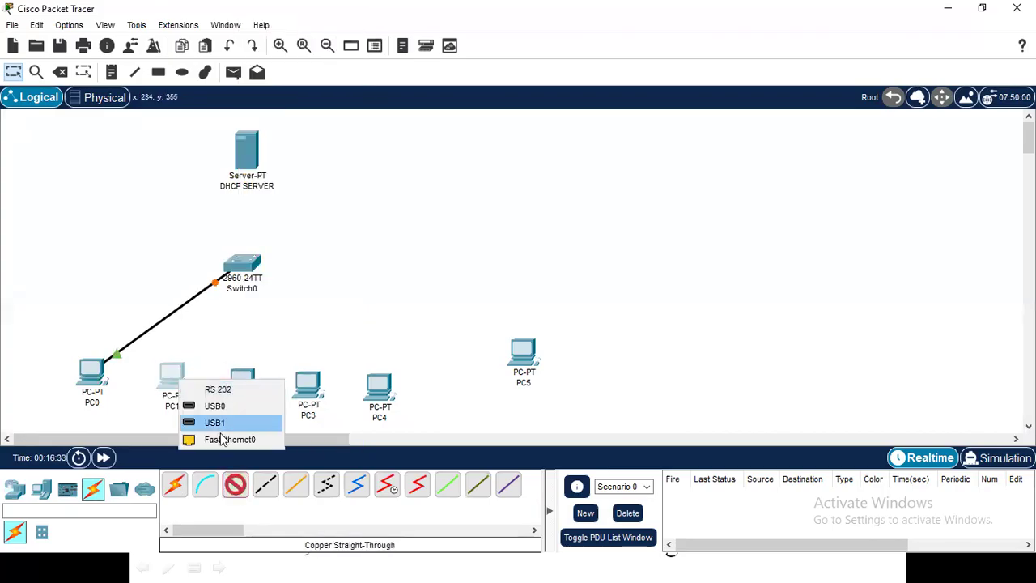
left_click(223, 438)
left_click(242, 271)
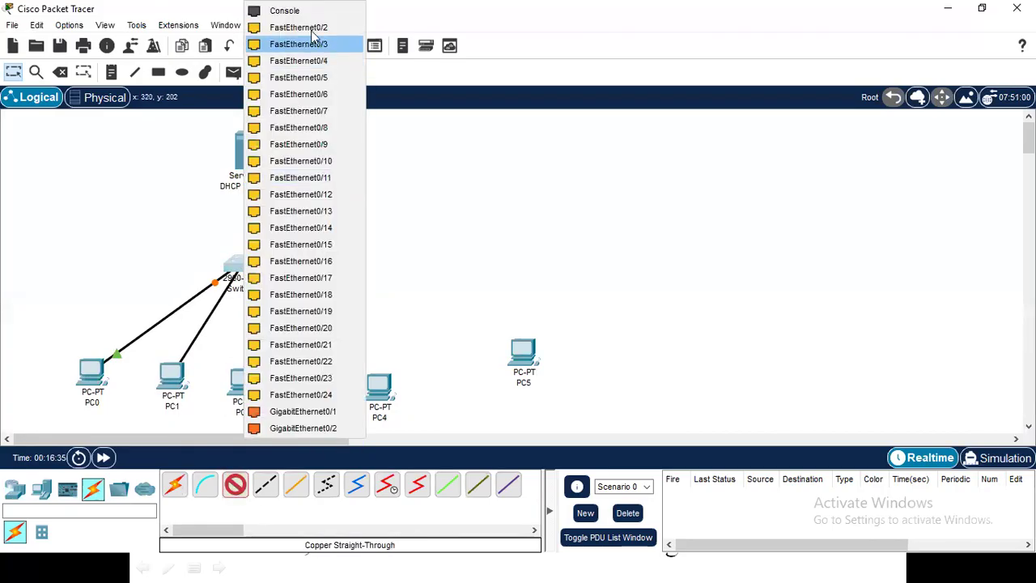
left_click(313, 31)
left_click(243, 381)
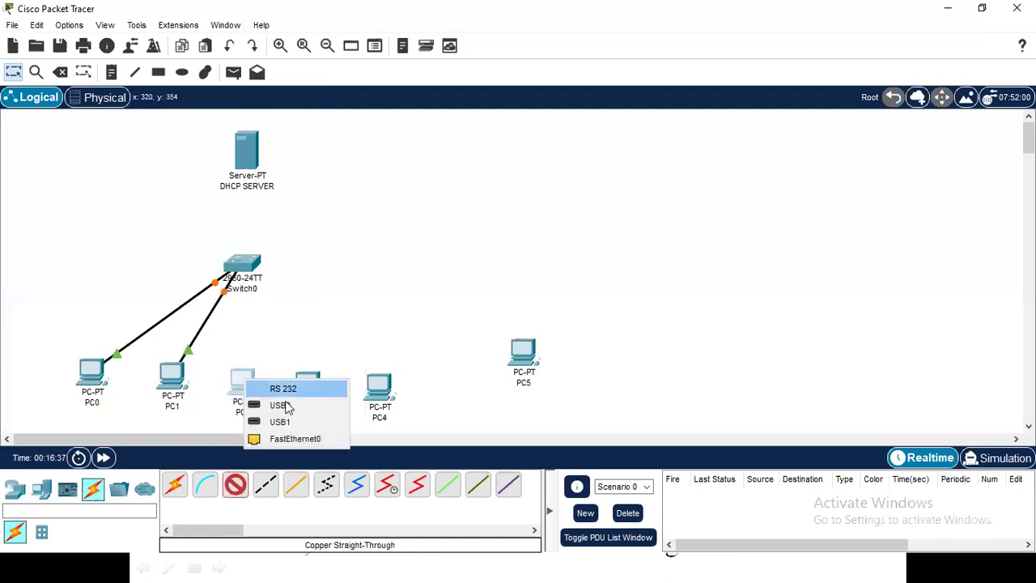
left_click(283, 437)
left_click(242, 263)
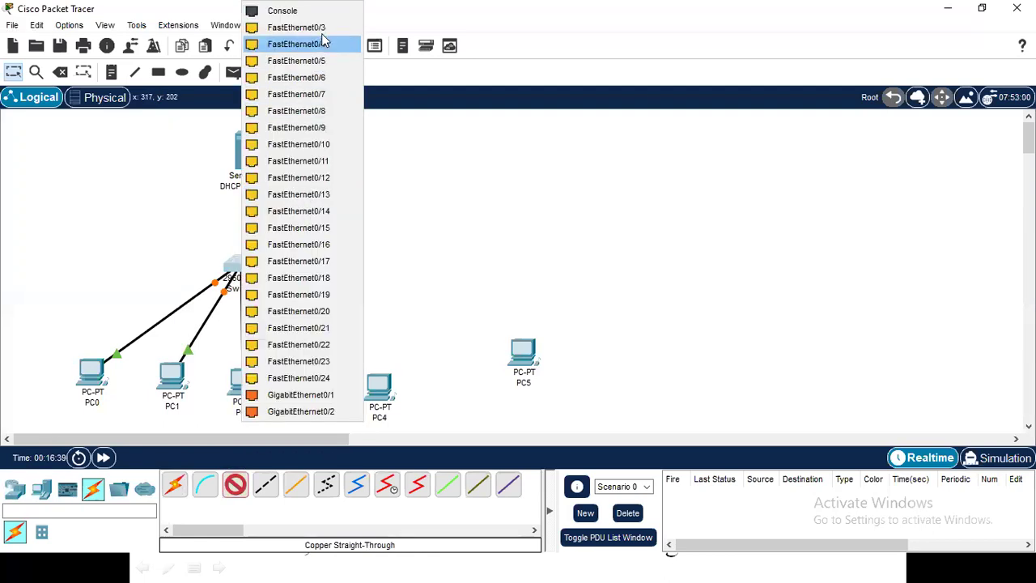
left_click(296, 28)
Cable PC3 and PC4 from FastEthernet0 to switch ports FastEthernet0/4 and FastEthernet0/5 with copper straight-through
left_click(307, 387)
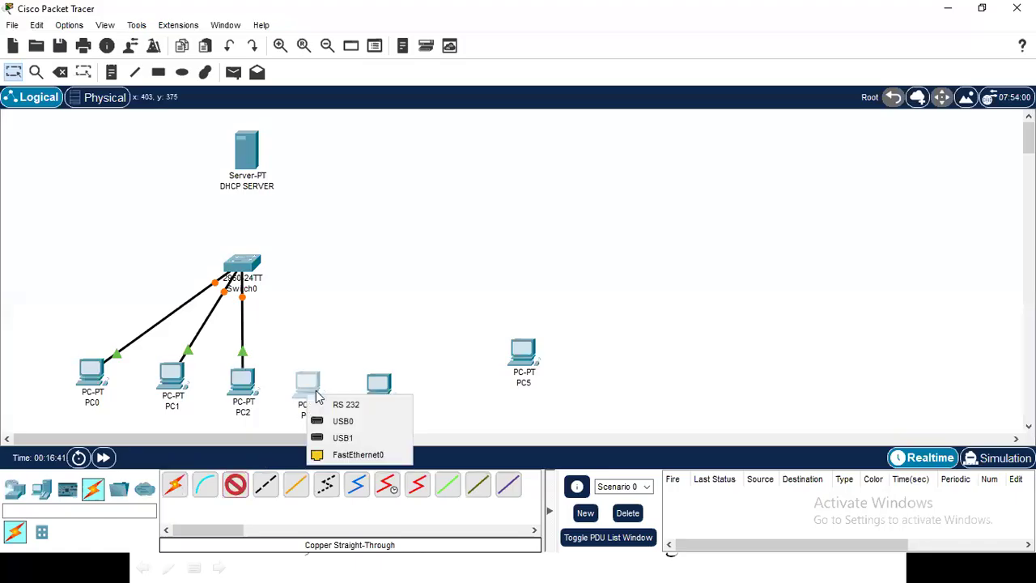
left_click(347, 453)
left_click(243, 268)
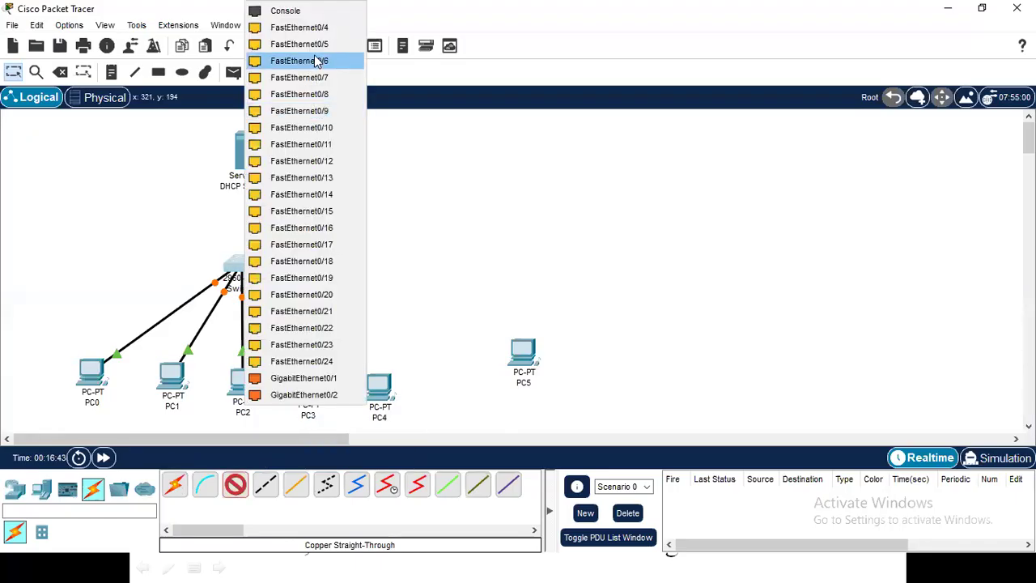
left_click(326, 31)
left_click(377, 387)
left_click(426, 450)
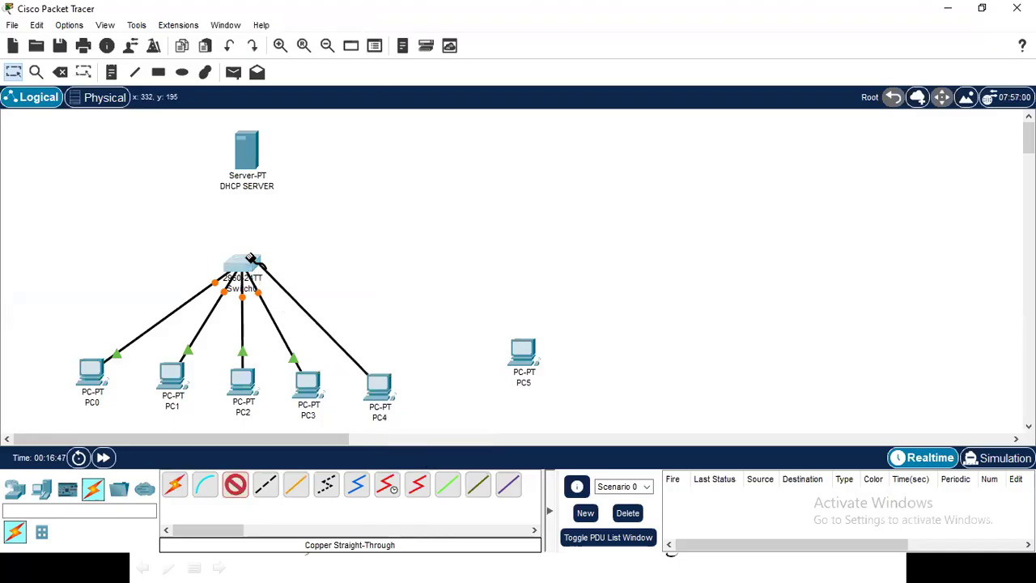
left_click(241, 264)
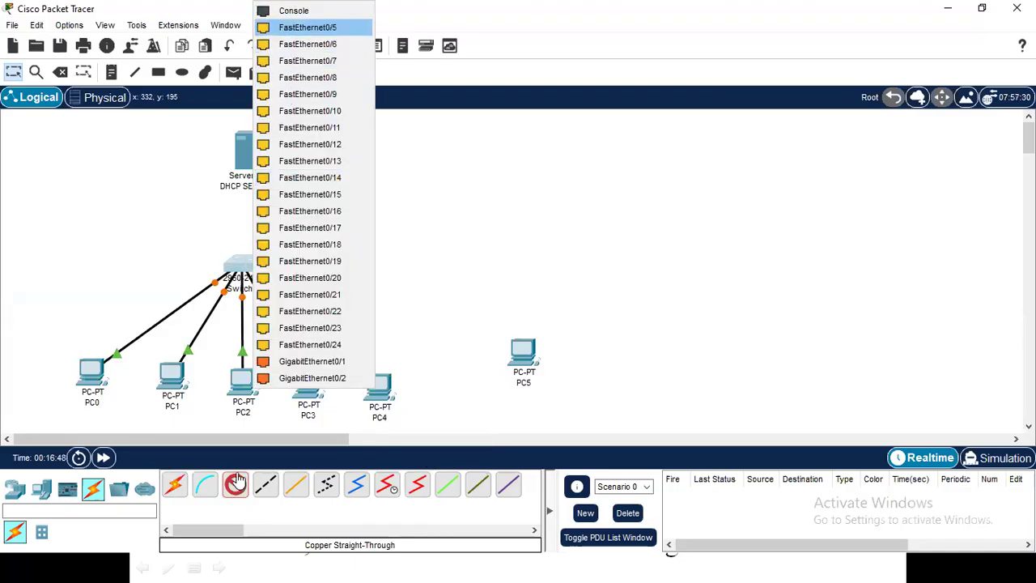
left_click(327, 29)
Connect the switch's FastEthernet0/6 to the DHCP server's FastEthernet0 with a copper straight-through cable
left_click(241, 265)
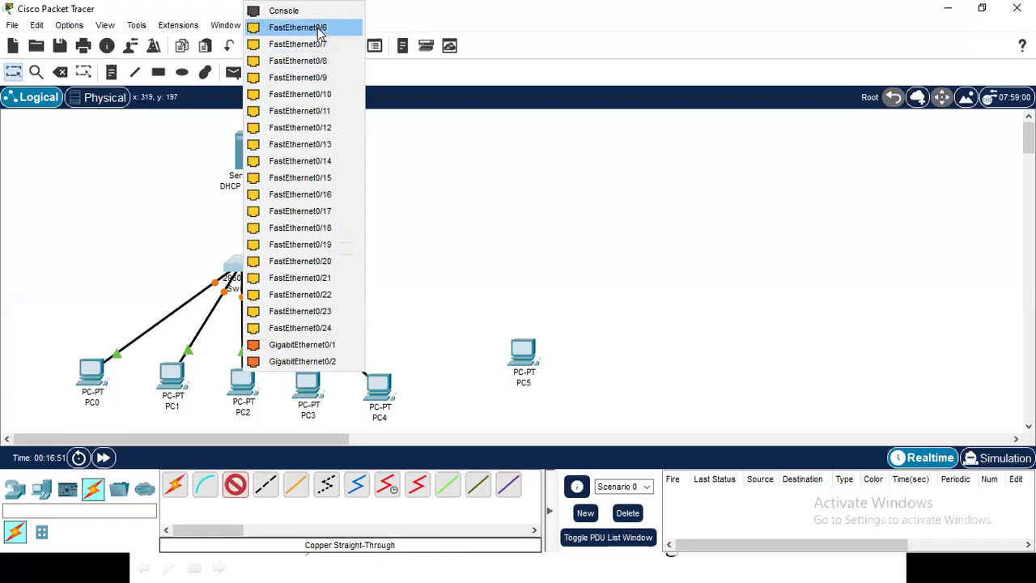
left_click(320, 29)
left_click(255, 150)
left_click(278, 157)
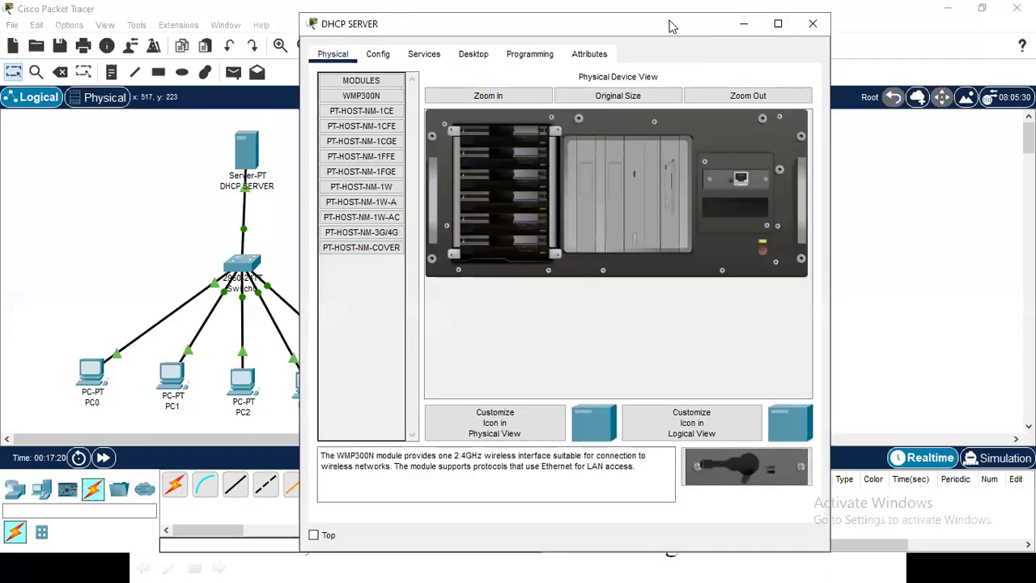
Give the DHCP server the static IPv4 address 192.163.1.1, subnet mask 255.255.255.0 and default gateway 192.163.1.1
left_click_drag(669, 29, 660, 134)
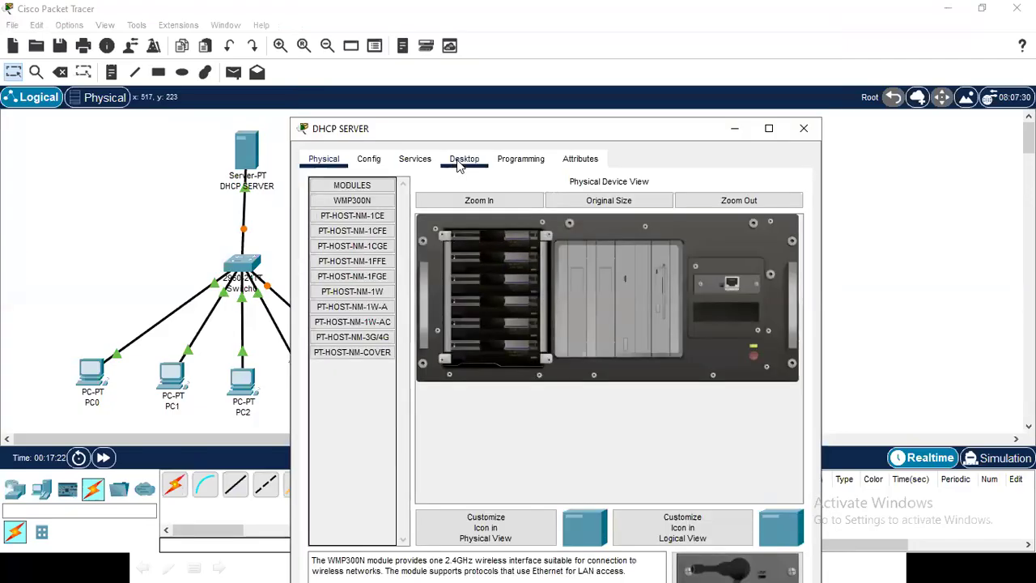
left_click(459, 160)
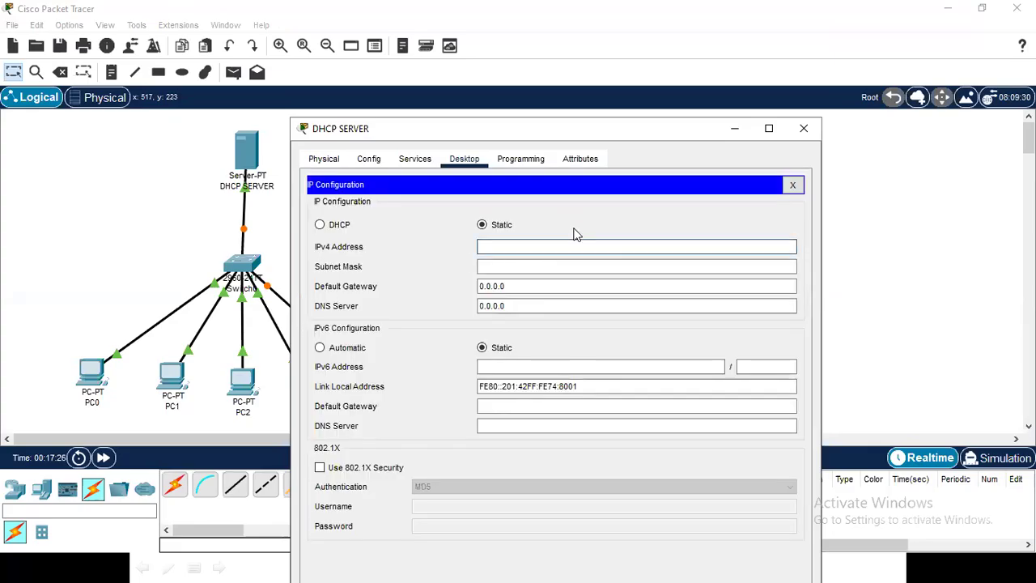
type("92.168.1.1")
left_click_drag(526, 247, 472, 257)
left_click(497, 270)
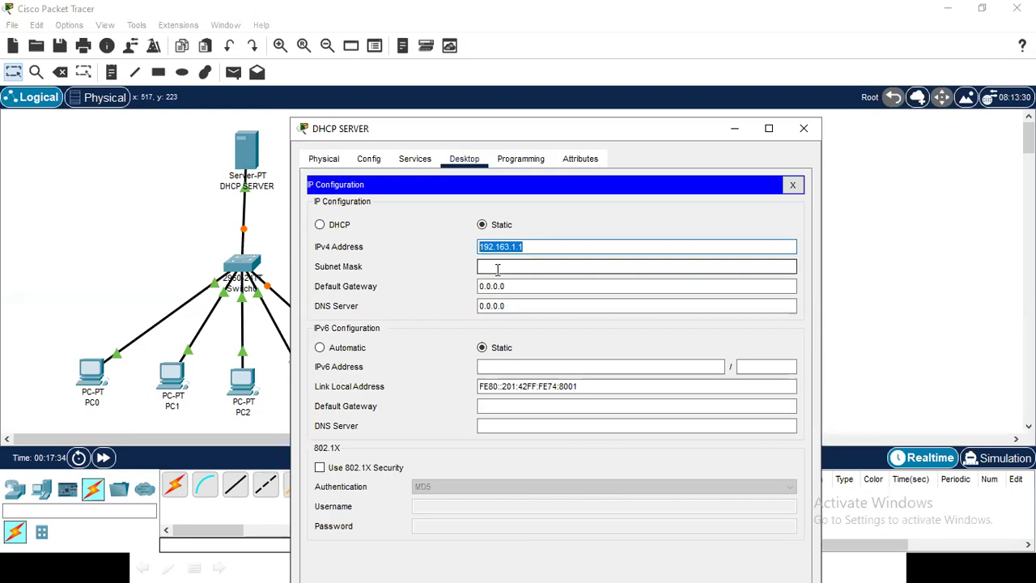
key("Tab")
type("192.163.1.1")
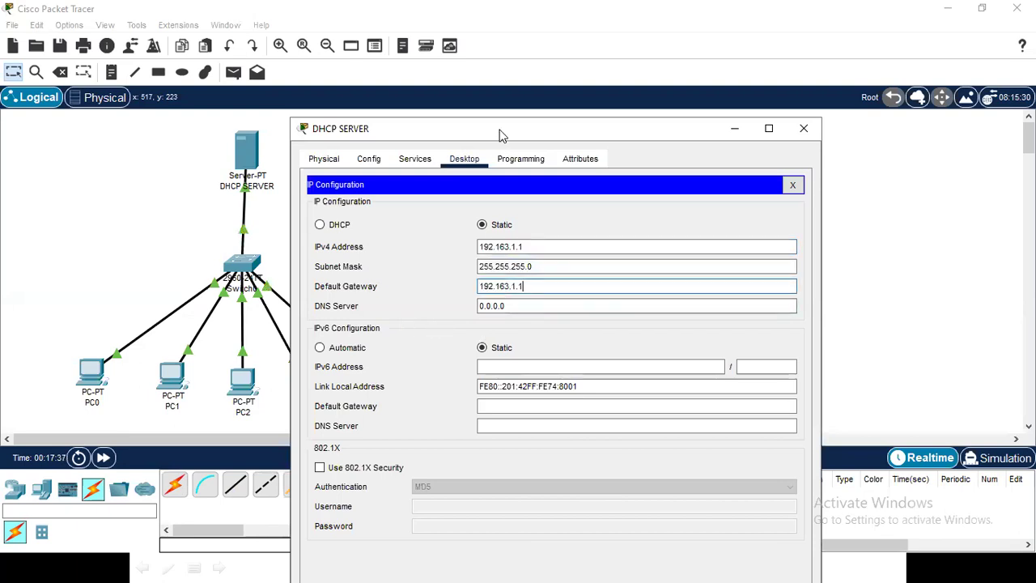
left_click_drag(499, 135, 622, 131)
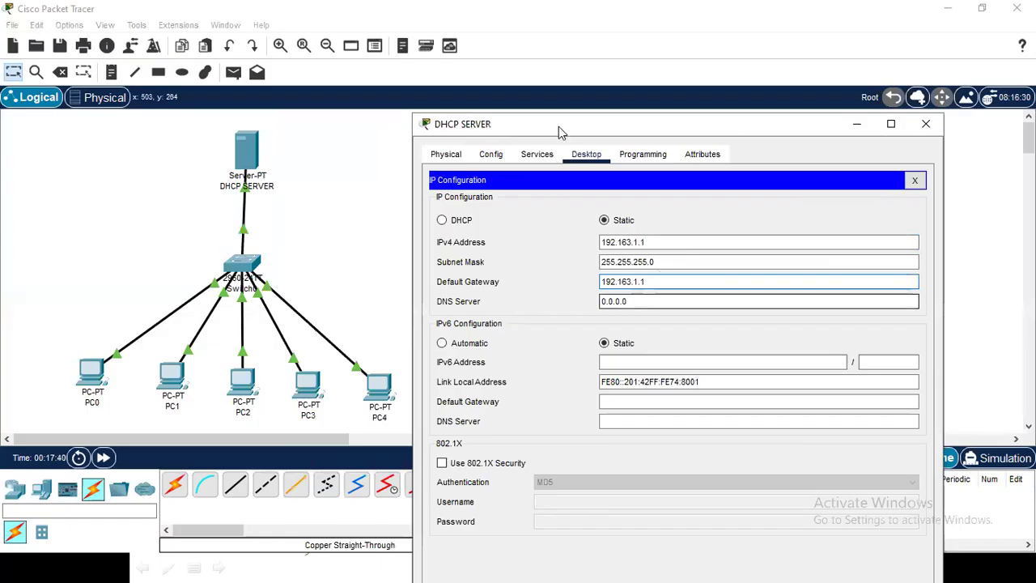
left_click_drag(510, 130, 415, 134)
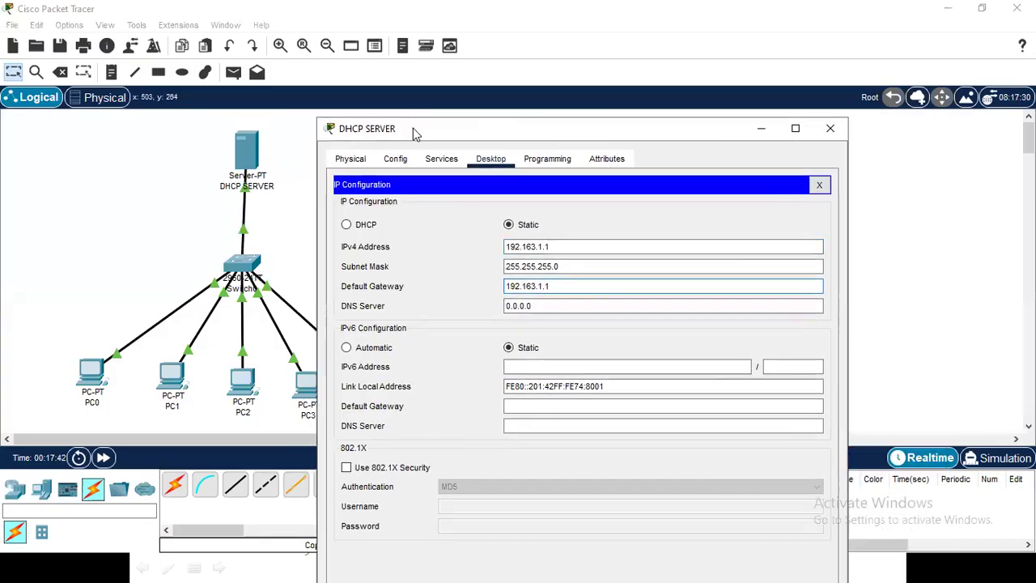
Turn on the DHCP service for the server's FastEthernet0 interface
left_click(441, 160)
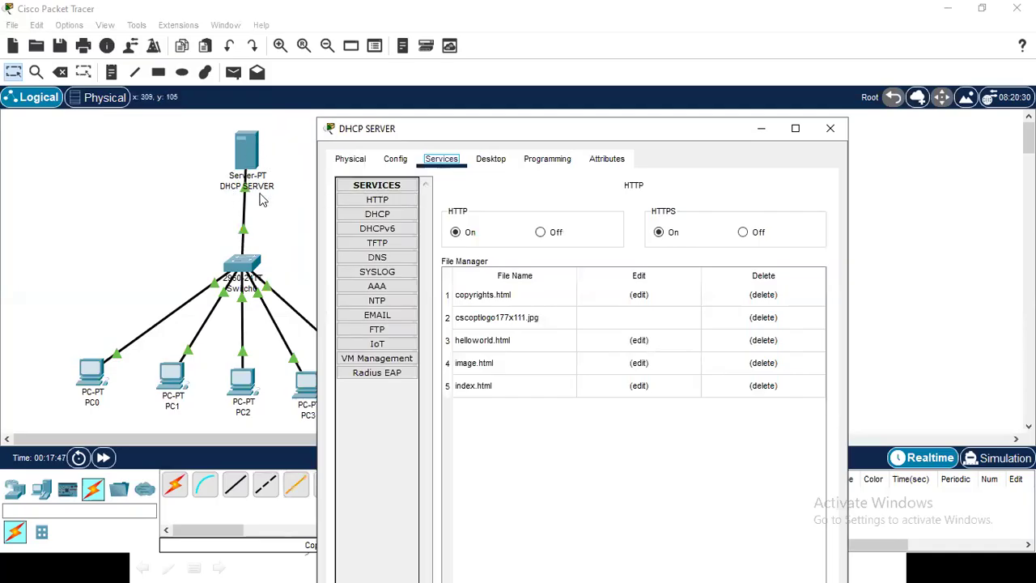
left_click(379, 218)
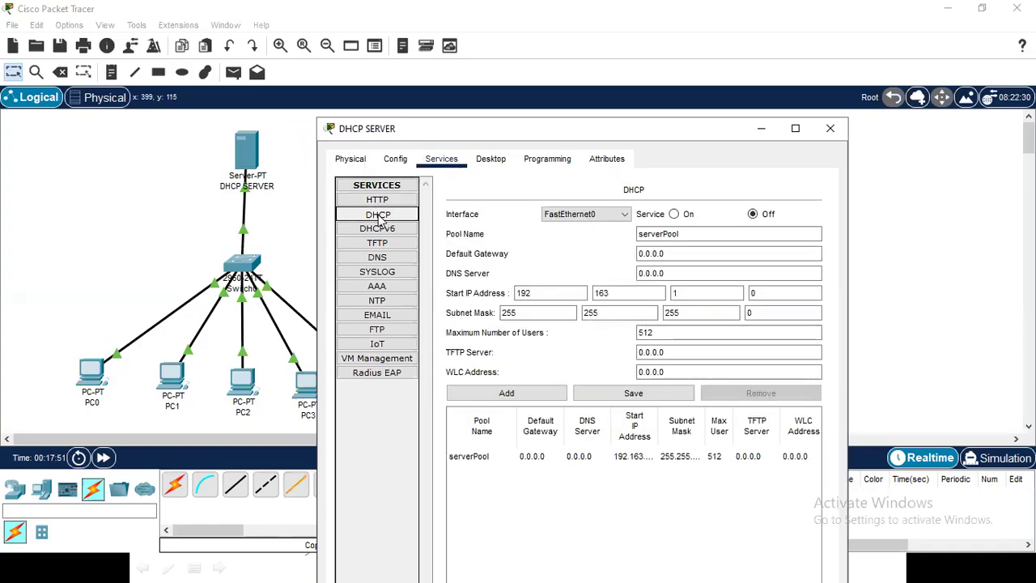
left_click(672, 216)
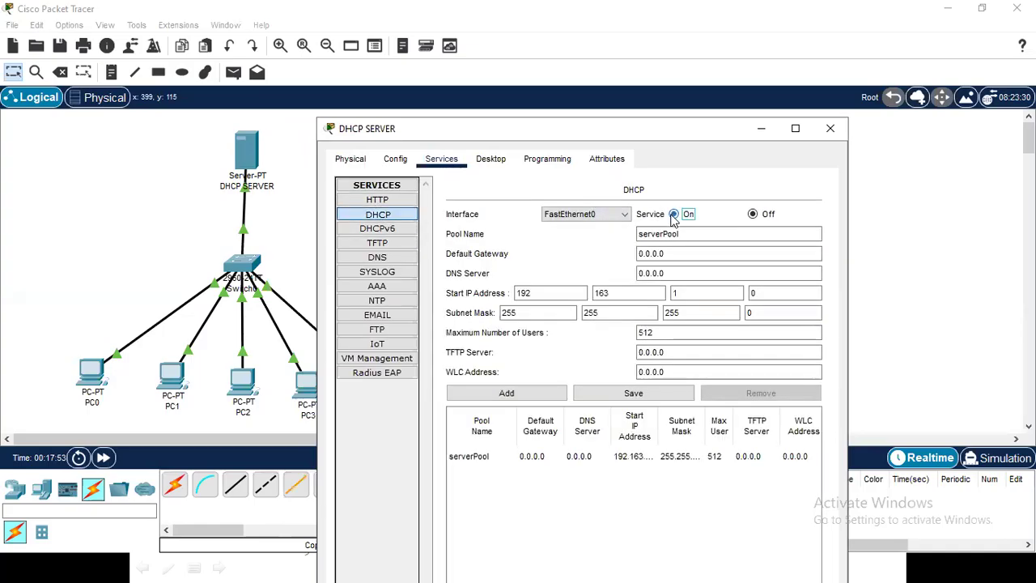
Set the DHCP pool name to LAN 1
left_click_drag(708, 234, 557, 230)
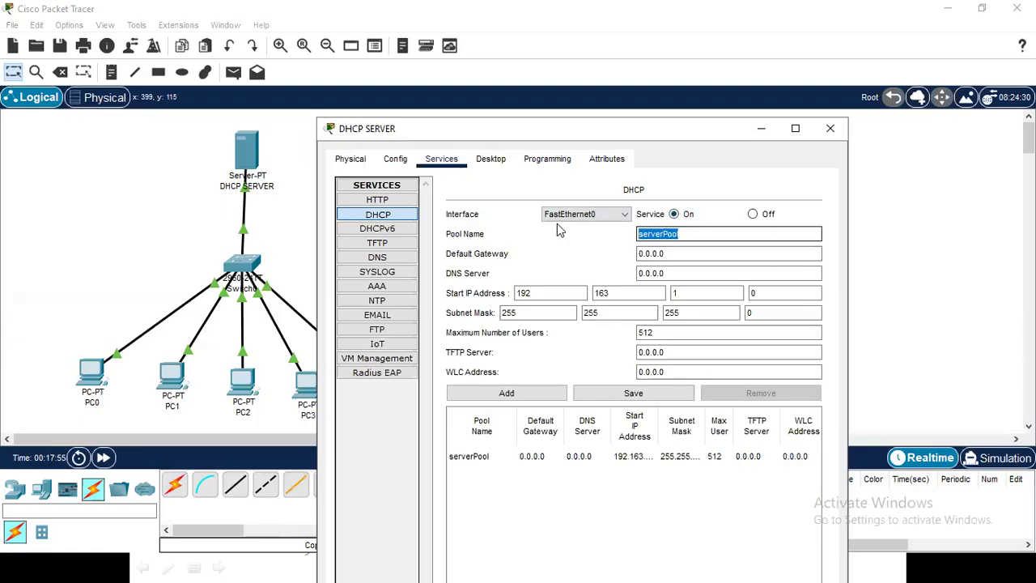
type("lan")
key("BackSpace")
key("BackSpace")
key("BackSpace")
type("LAN")
type("1")
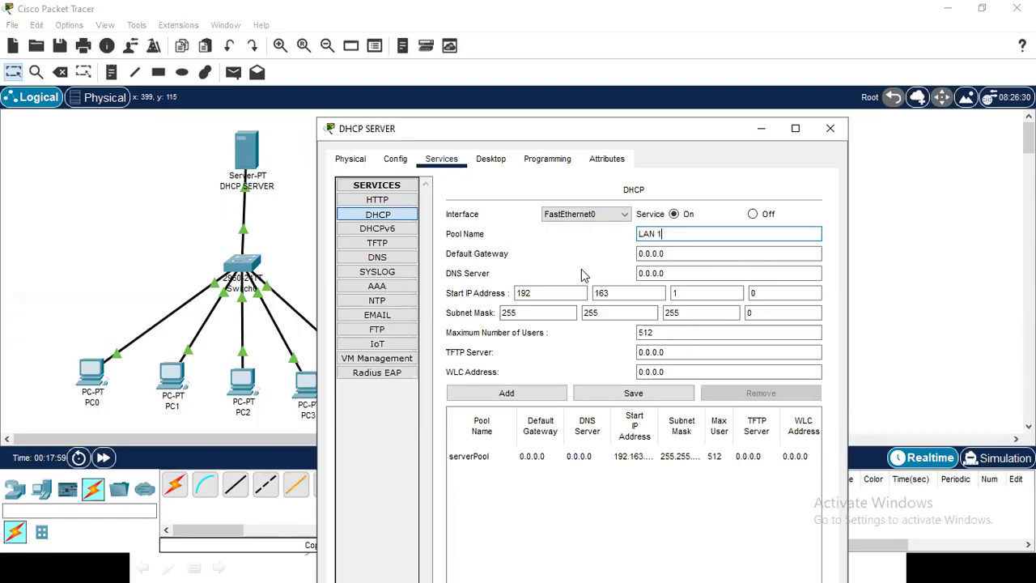
key("Tab")
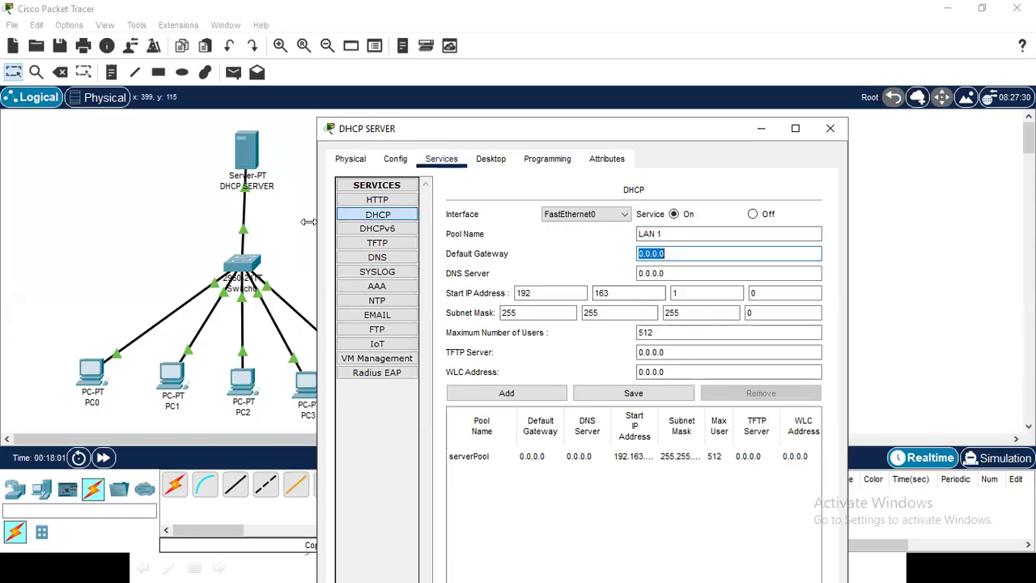
Set the LAN 1 pool's default gateway to 192.163.1.1 and its start IP address to 192.163.1.2
type("192.163.1.1")
key("Tab")
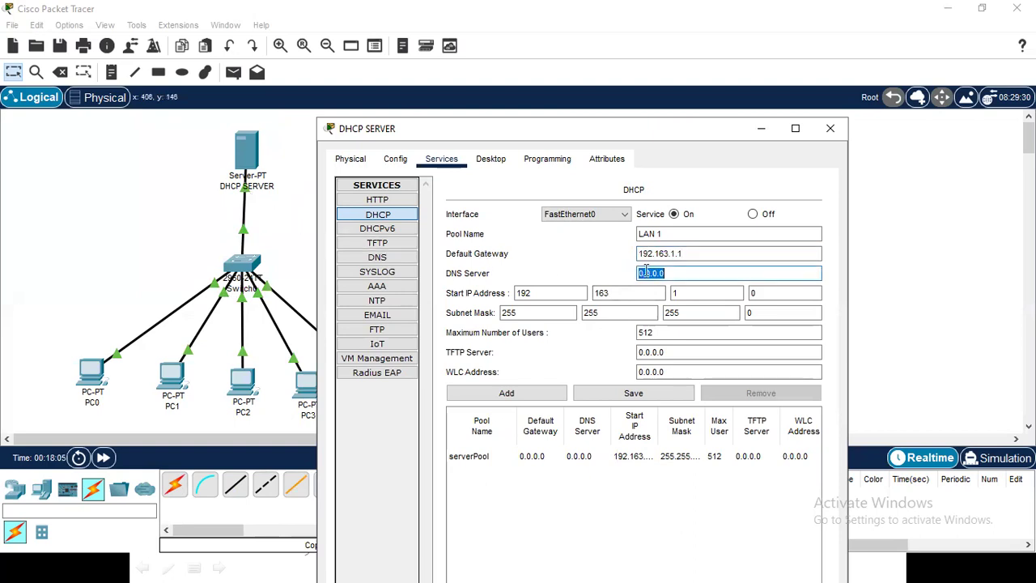
left_click(546, 292)
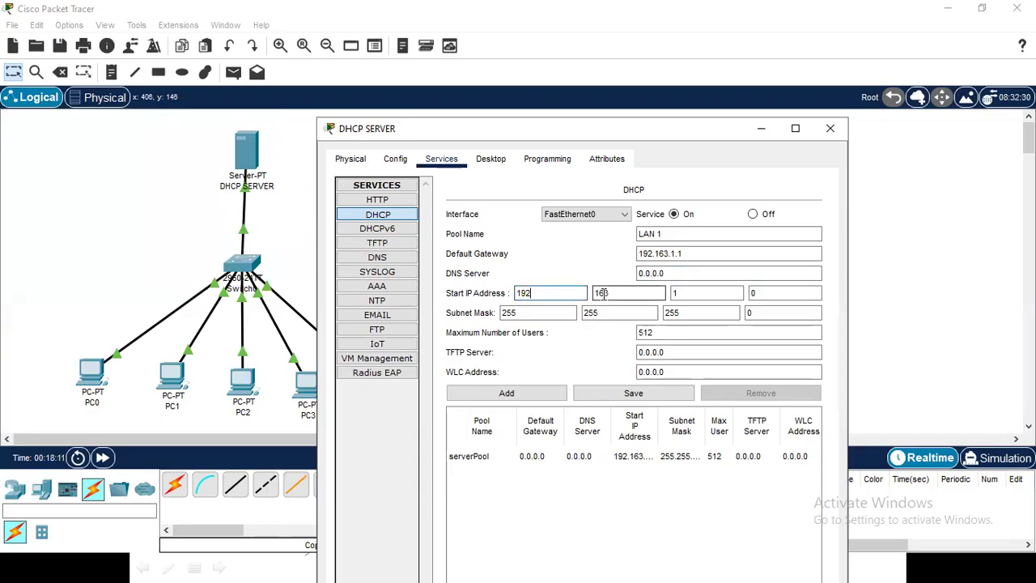
left_click(783, 293)
left_click(678, 254)
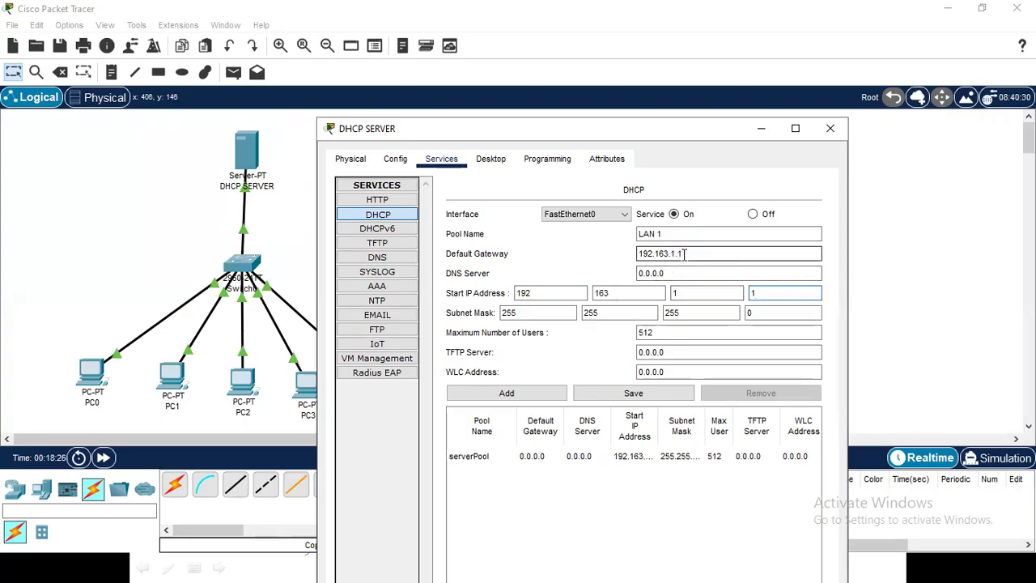
left_click(770, 293)
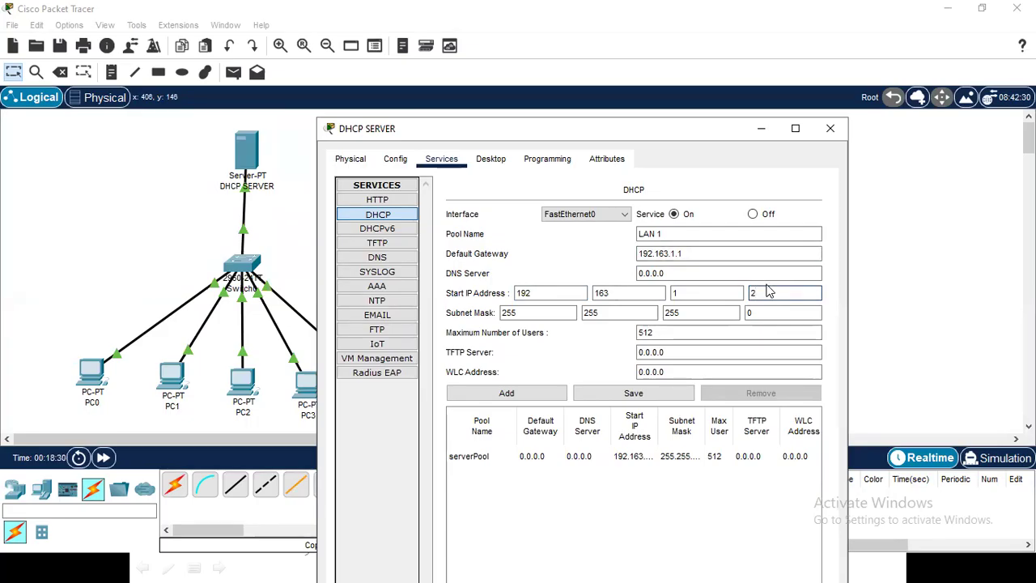
left_click(521, 314)
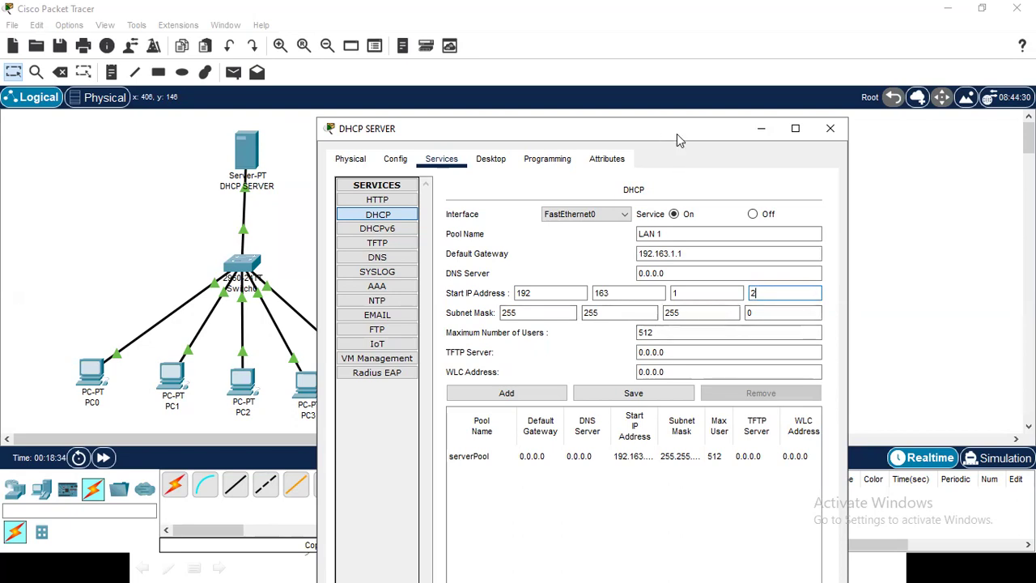
Set the pool's maximum number of users to 5
left_click_drag(677, 133, 772, 130)
left_click(763, 329)
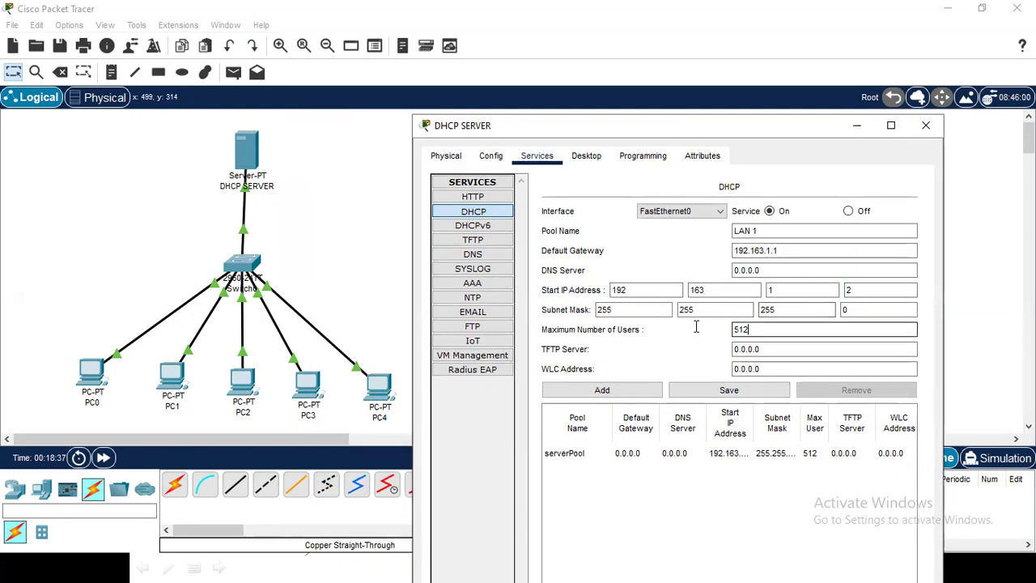
key("BackSpace")
key("BackSpace")
key("BackSpace")
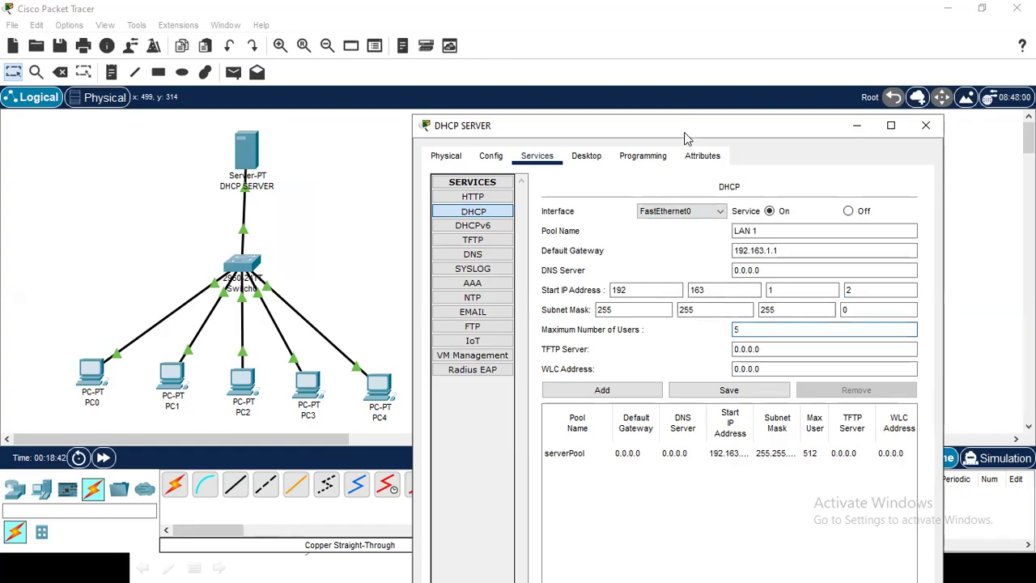
Add the LAN 1 pool to the server's DHCP pool list and close the server's configuration
left_click_drag(684, 138, 577, 130)
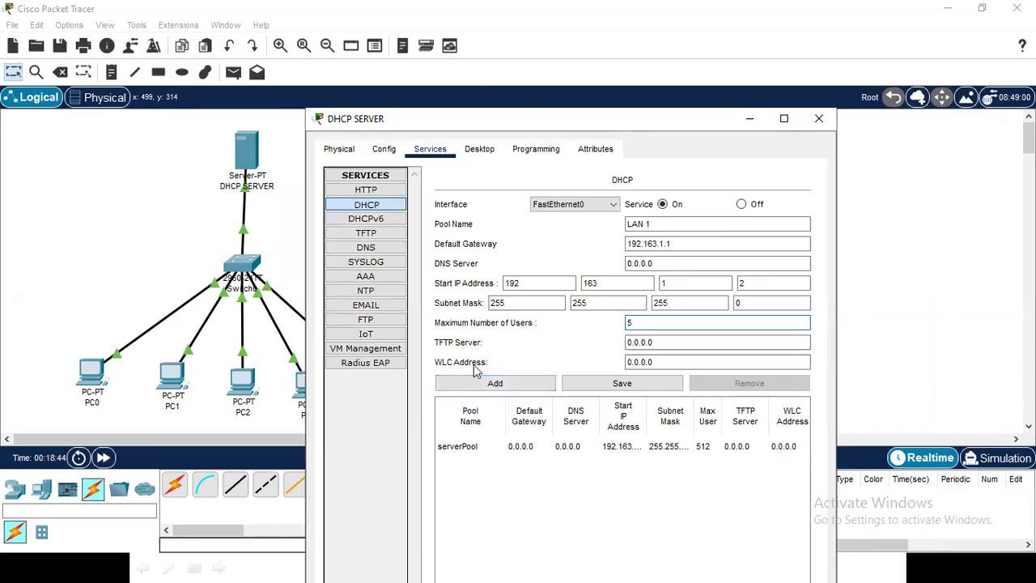
left_click(492, 385)
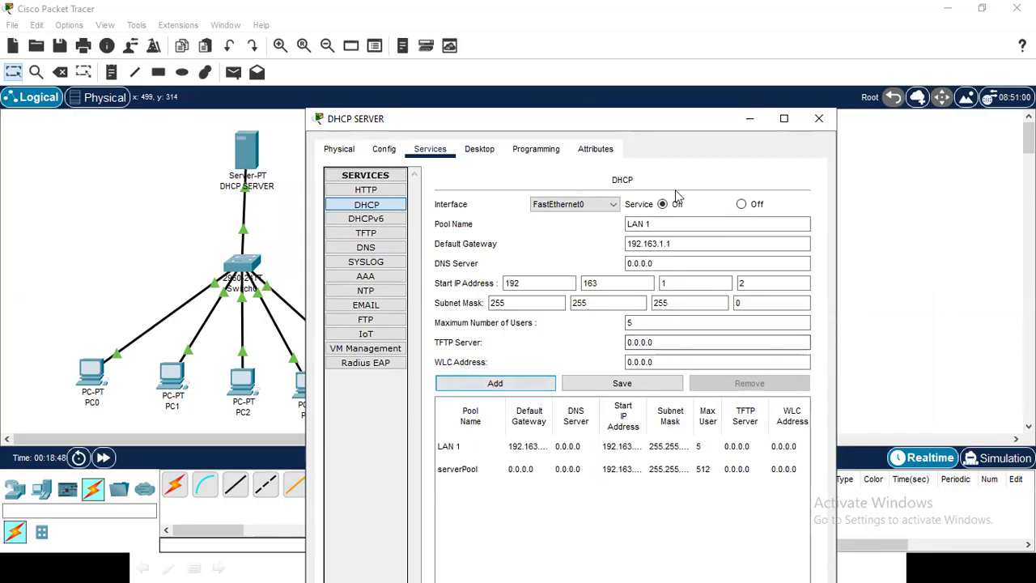
left_click(818, 118)
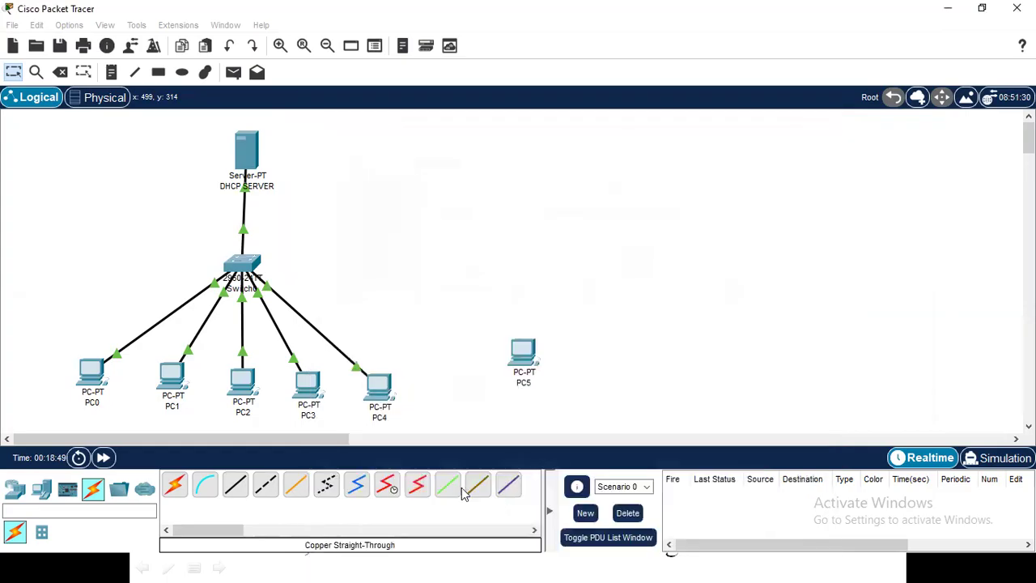
Switch PC0's IPv4 configuration on FastEthernet0 from static to DHCP and close its window
left_click(91, 374)
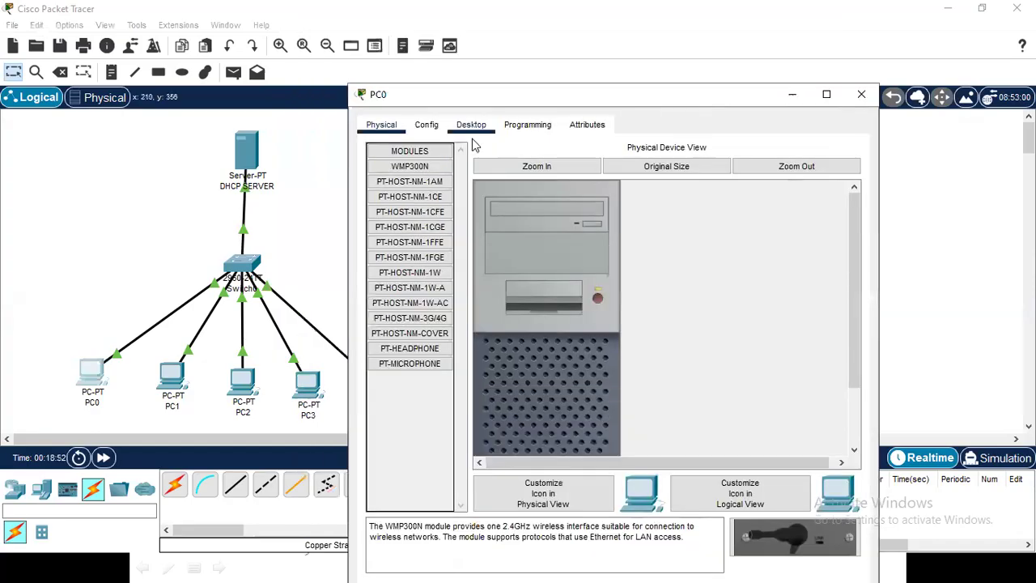
left_click(471, 125)
left_click(404, 192)
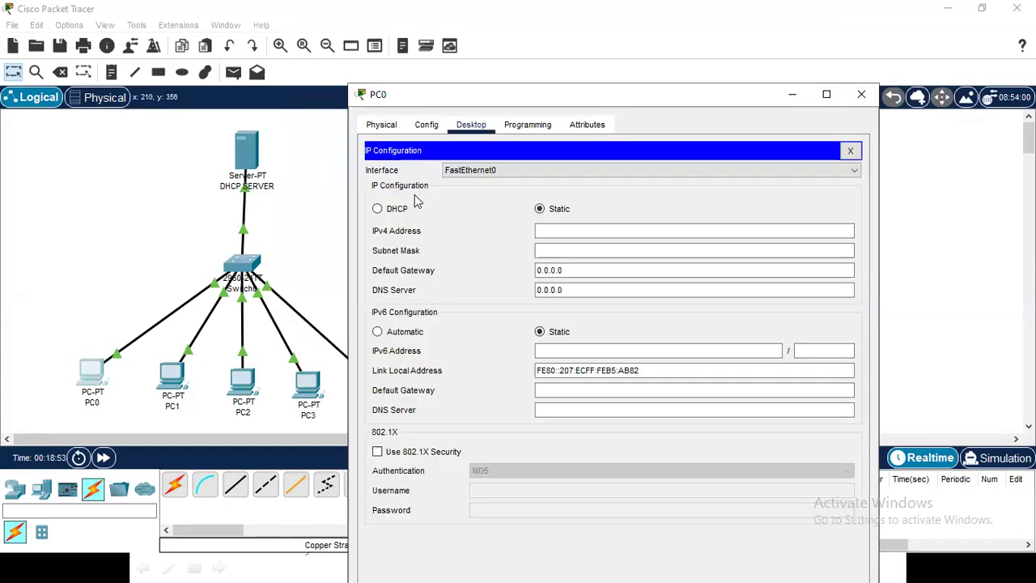
left_click(380, 212)
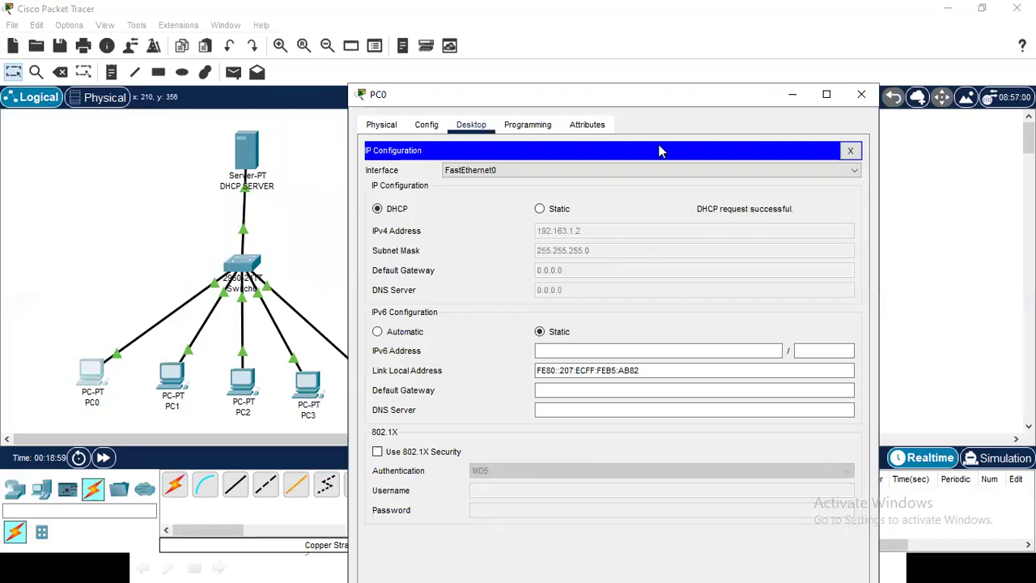
left_click(817, 123)
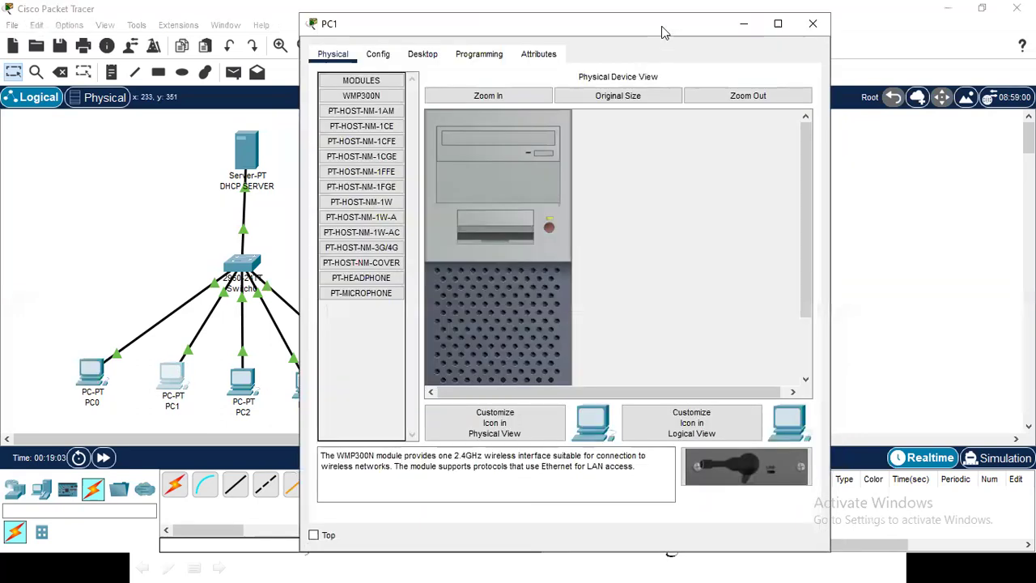
Switch PC1's IPv4 configuration on FastEthernet0 to DHCP and close its window
left_click(424, 115)
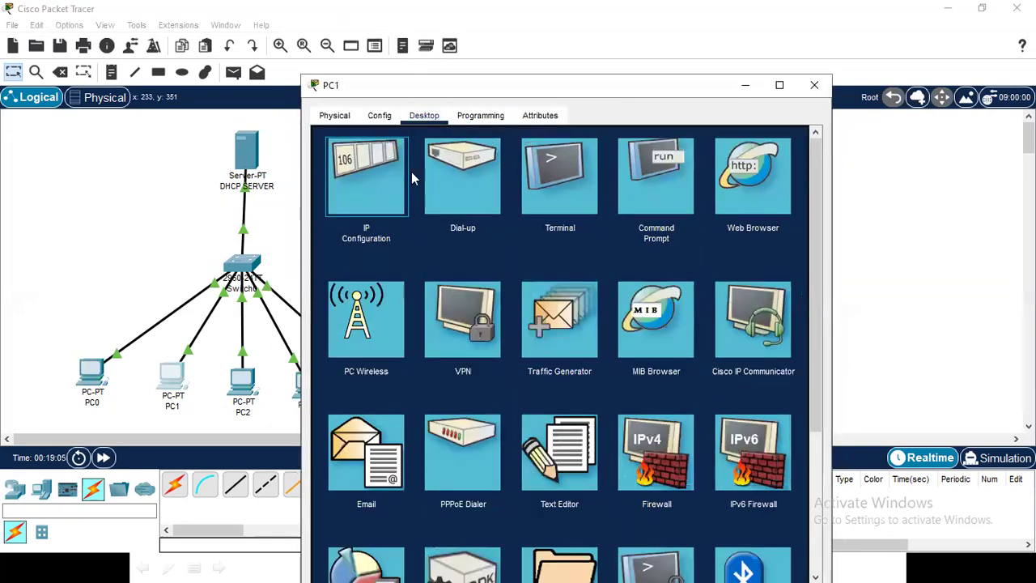
left_click(409, 172)
left_click(346, 202)
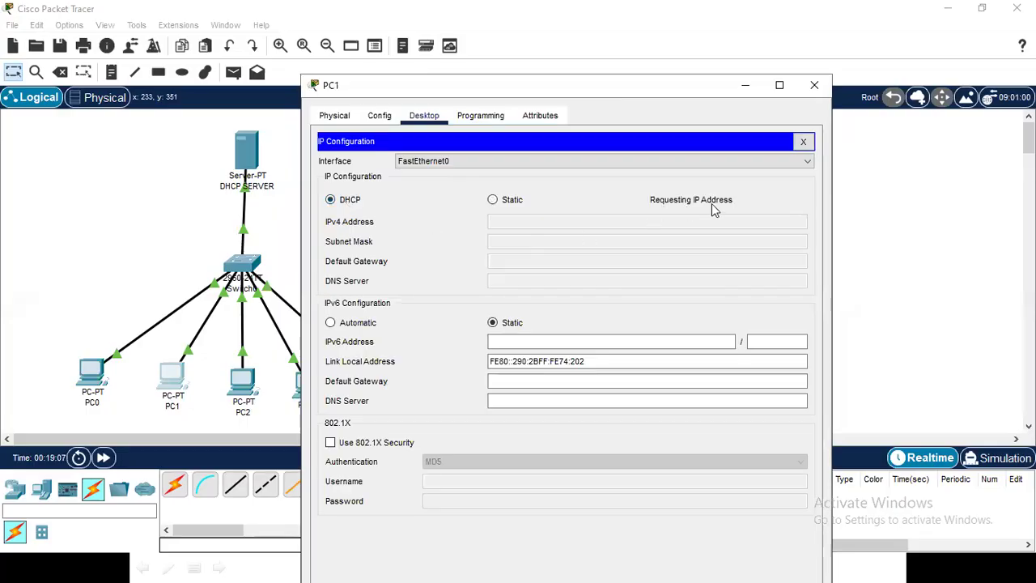
left_click(813, 85)
Switch PC2's IPv4 configuration on FastEthernet0 to DHCP and close its window
left_click(243, 380)
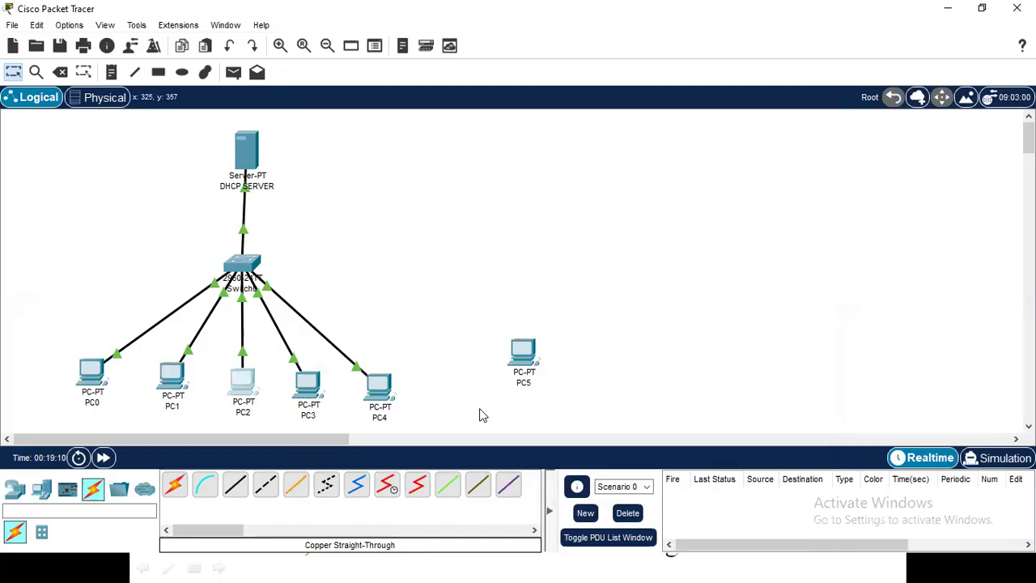
left_click_drag(680, 66, 694, 133)
left_click(435, 155)
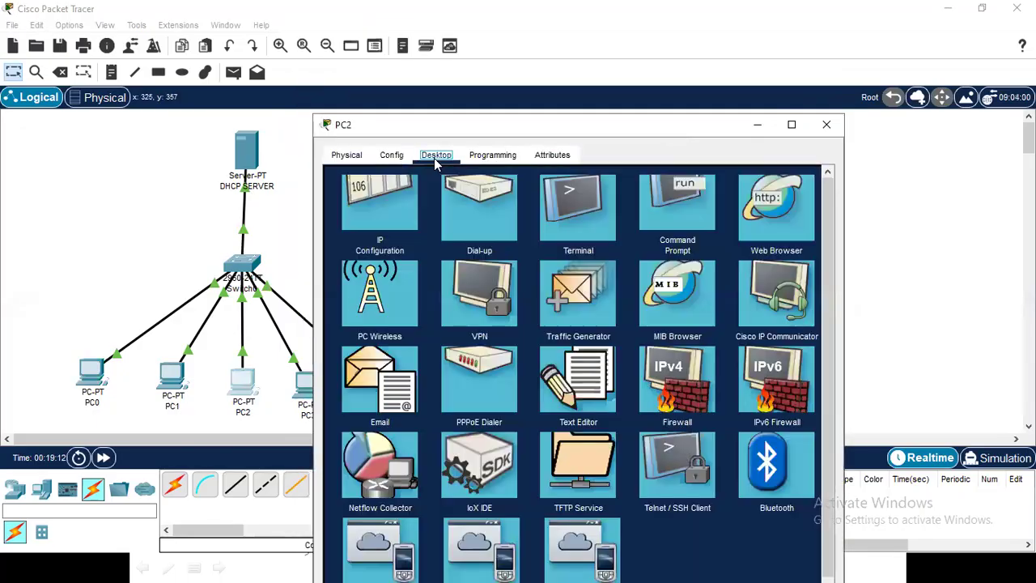
left_click(368, 210)
left_click(342, 239)
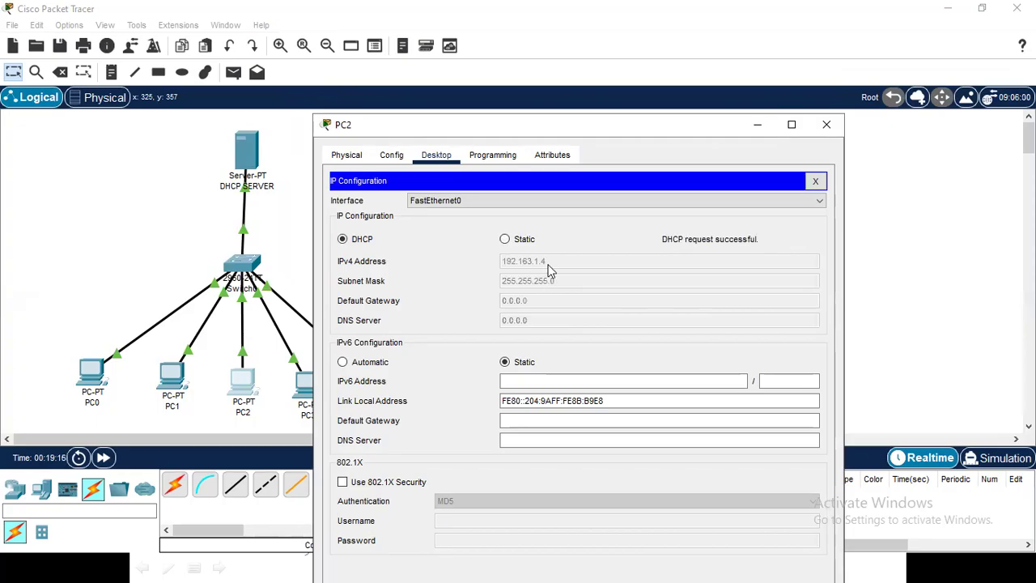
left_click(826, 125)
Switch PC3's IPv4 configuration on FastEthernet0 to DHCP and close its window
left_click(319, 394)
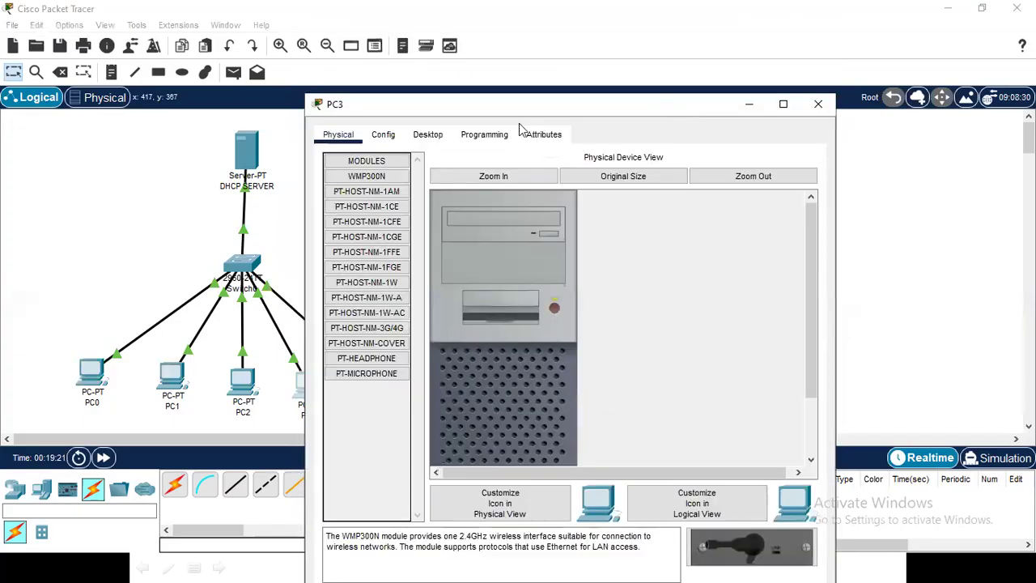
left_click(427, 134)
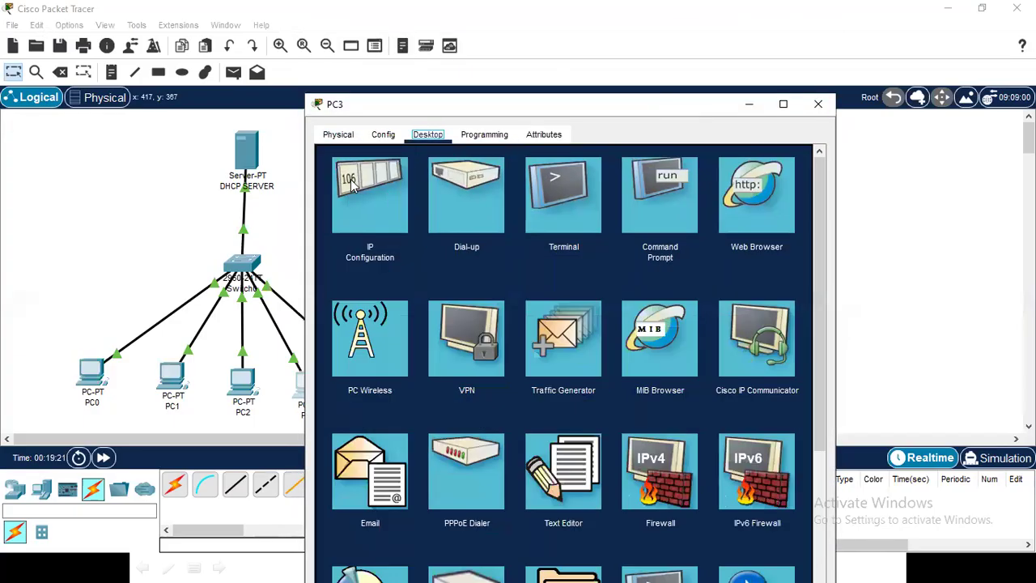
left_click(368, 202)
left_click(334, 218)
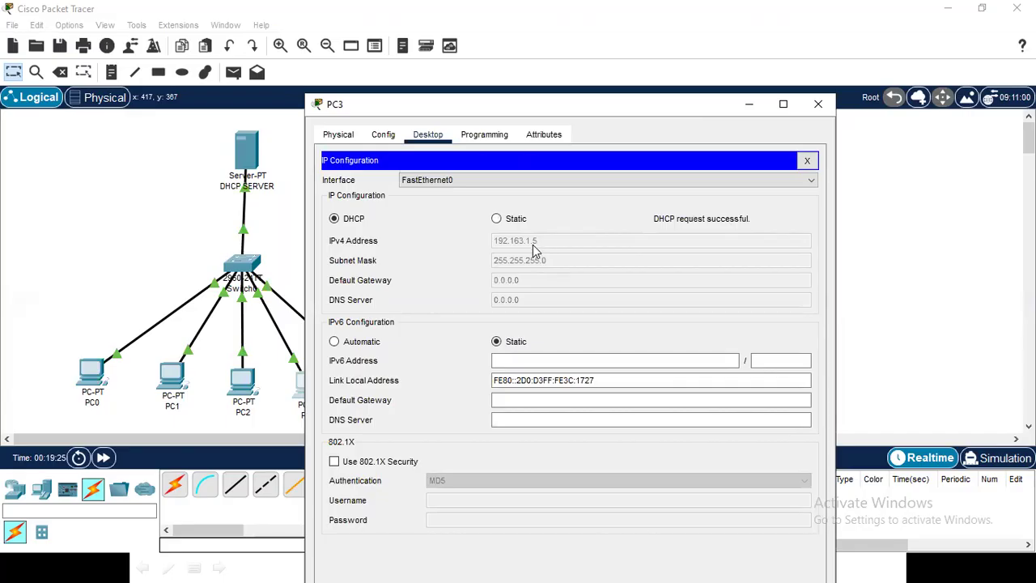
left_click(817, 104)
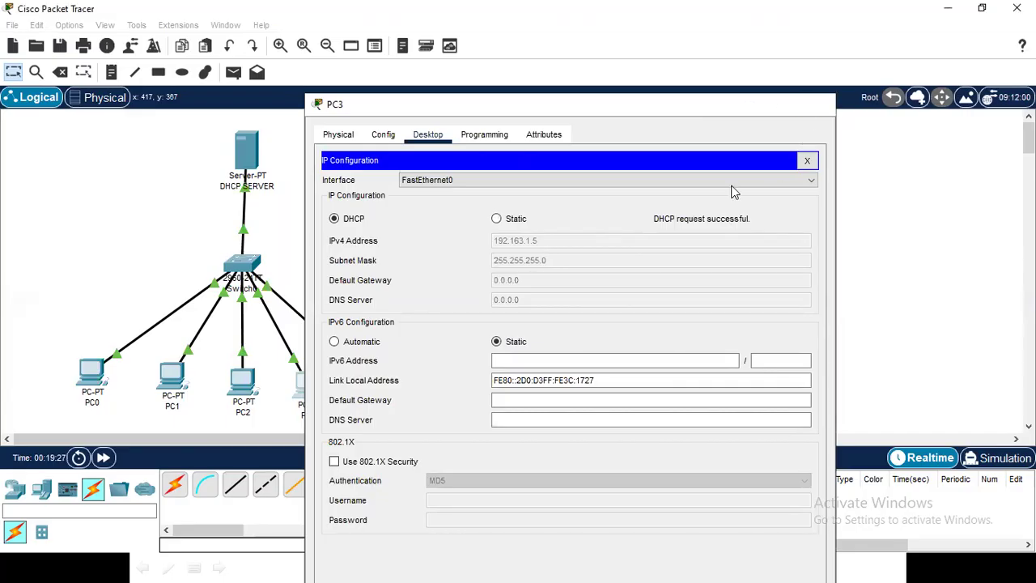
Switch PC4's IPv4 configuration on FastEthernet0 to DHCP and close its window
left_click(387, 390)
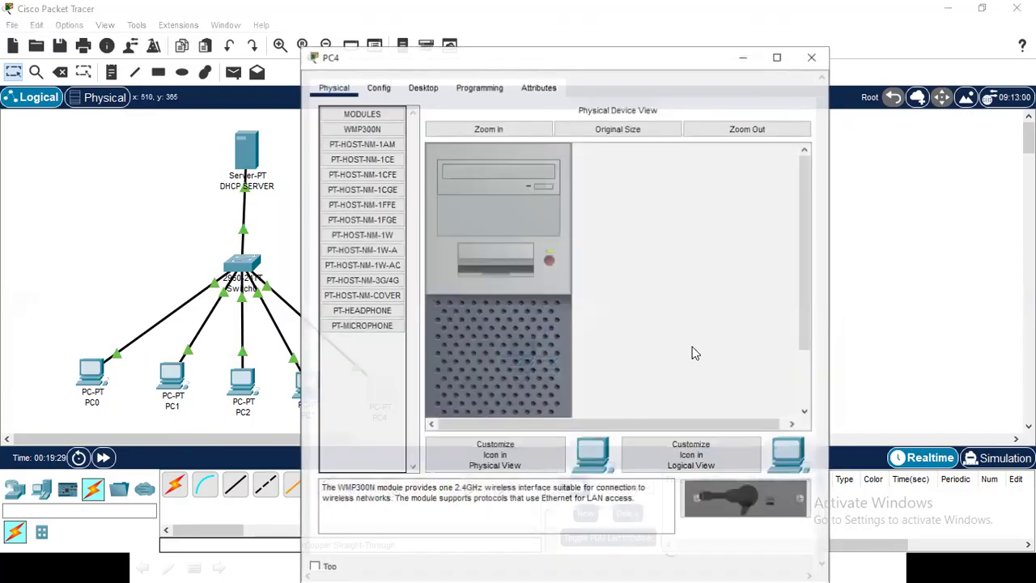
left_click(423, 87)
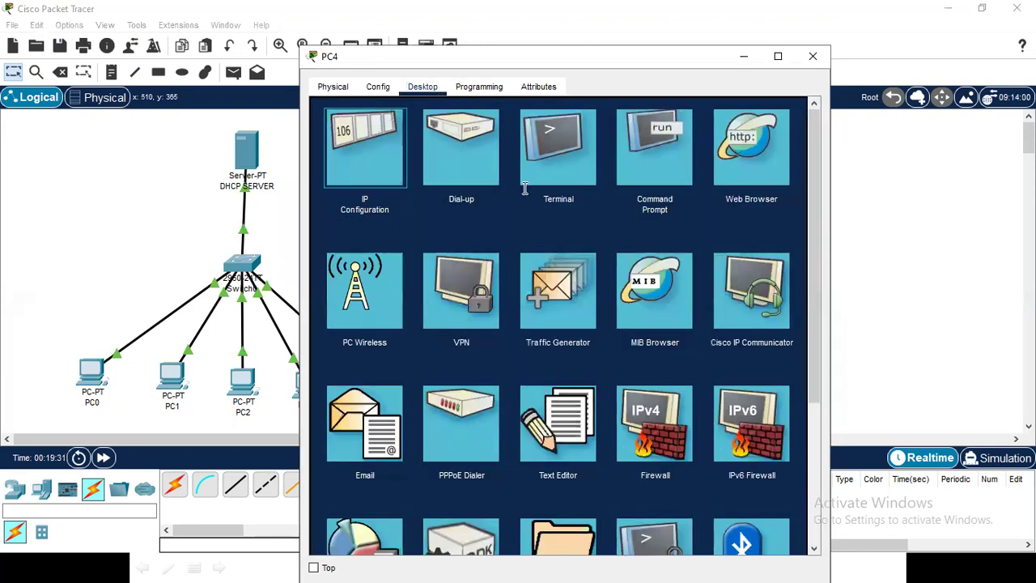
left_click(364, 147)
left_click(347, 171)
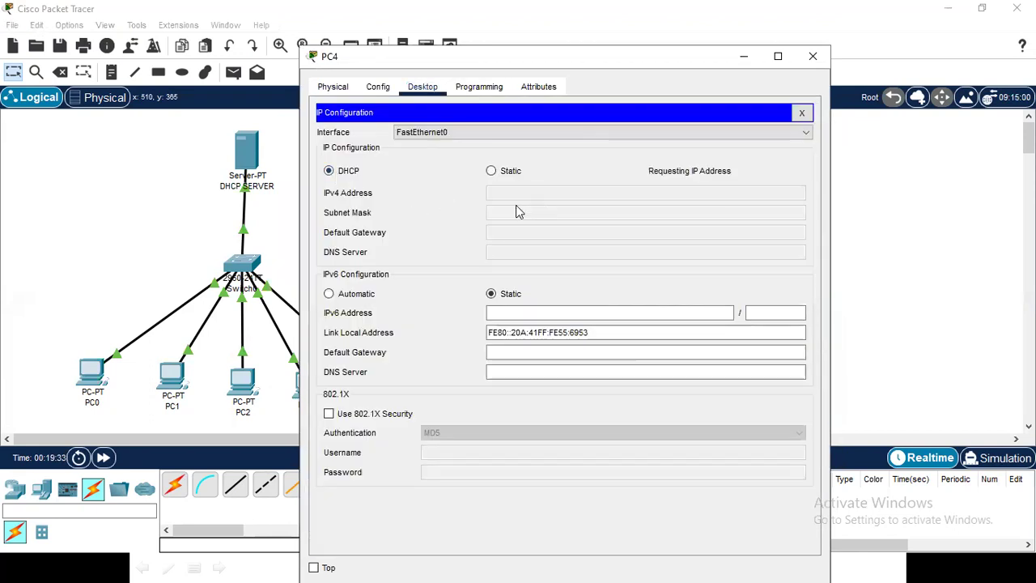
left_click(812, 57)
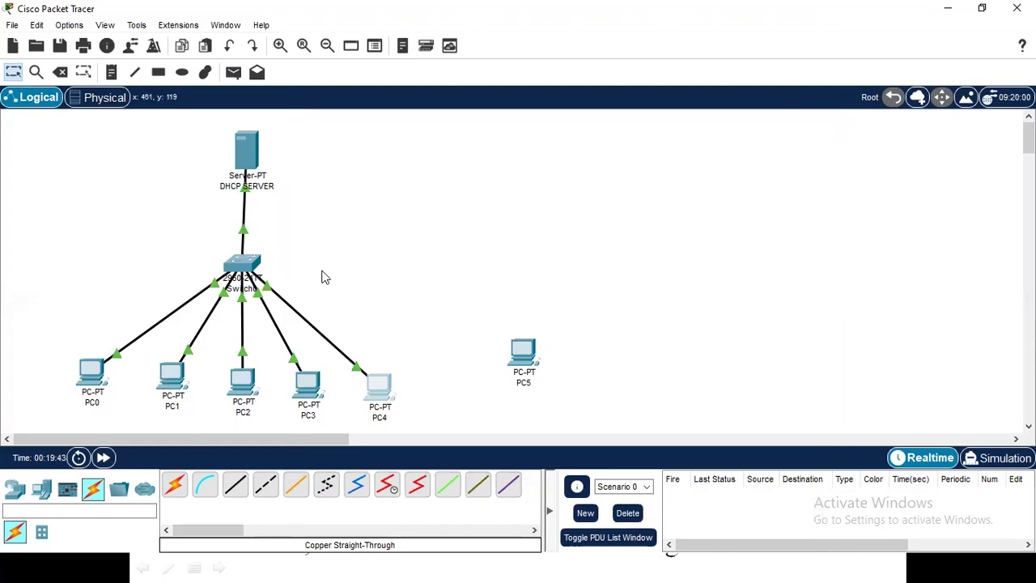
Connect PC5's FastEthernet0 to the switch's FastEthernet0/7 with a copper straight-through cable
left_click(235, 483)
left_click(516, 352)
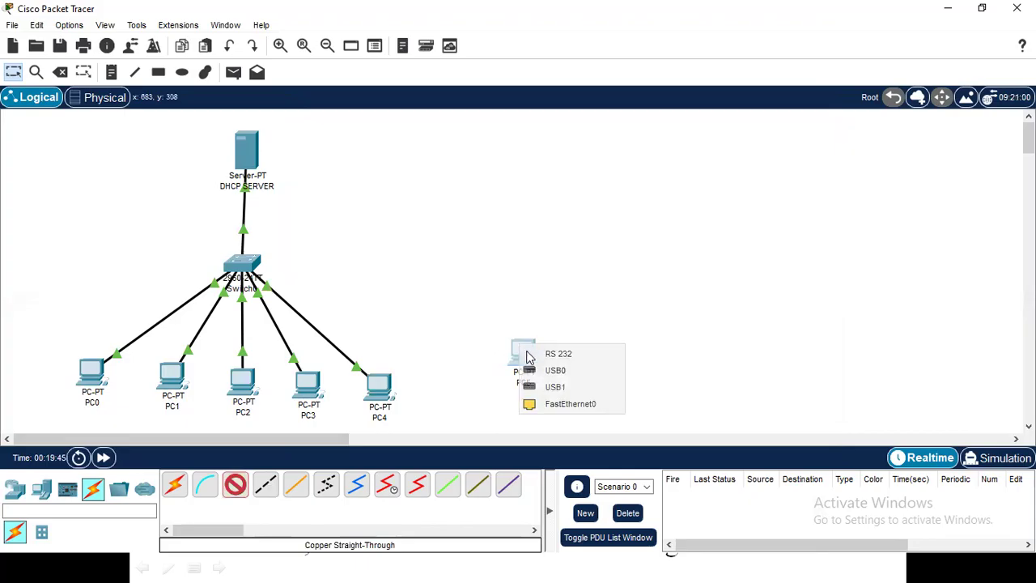
left_click(566, 402)
left_click(245, 269)
left_click(245, 269)
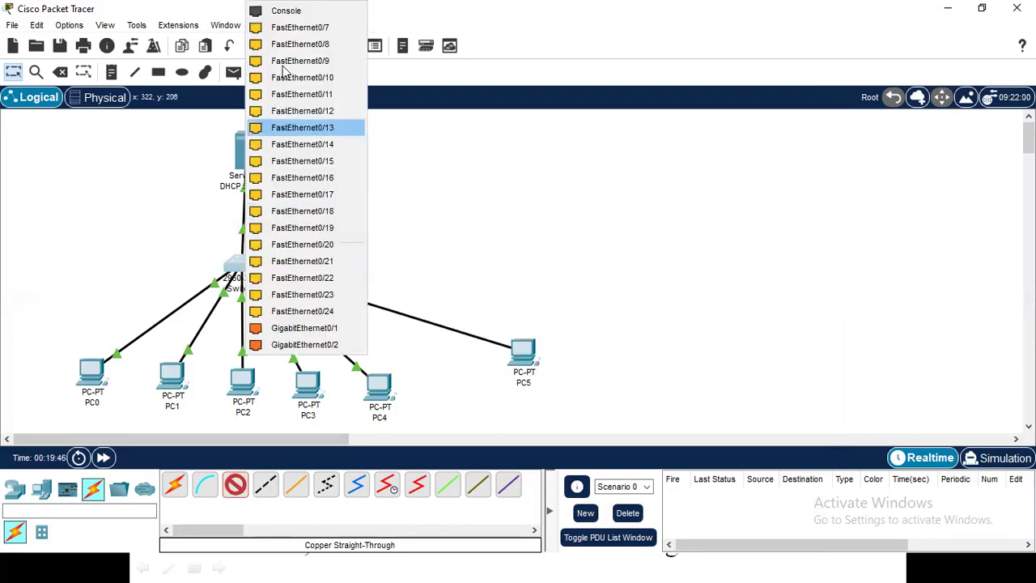
left_click(297, 33)
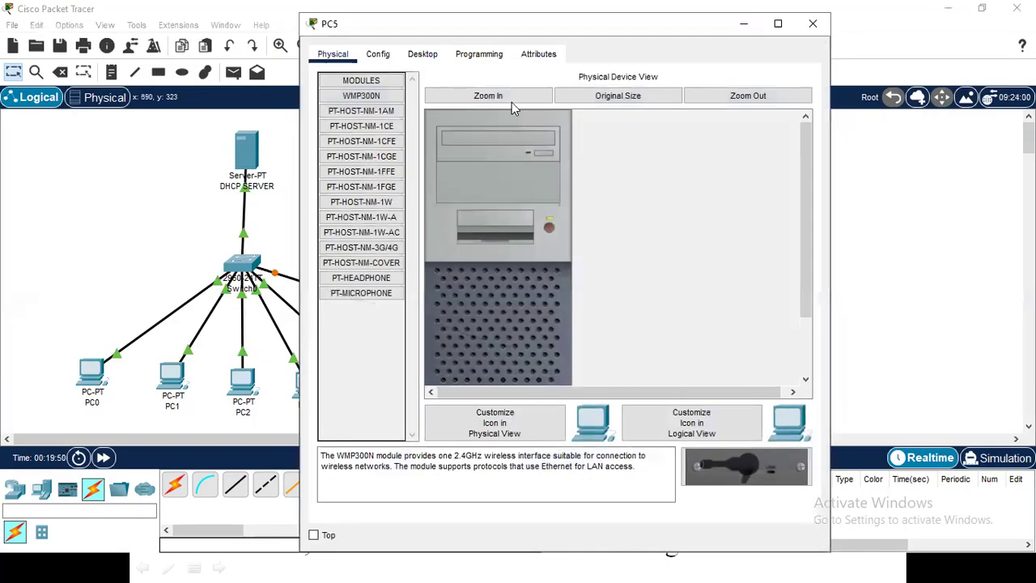
Switch PC5's IPv4 configuration on FastEthernet0 to DHCP and close its window
left_click_drag(694, 37, 703, 71)
left_click(429, 89)
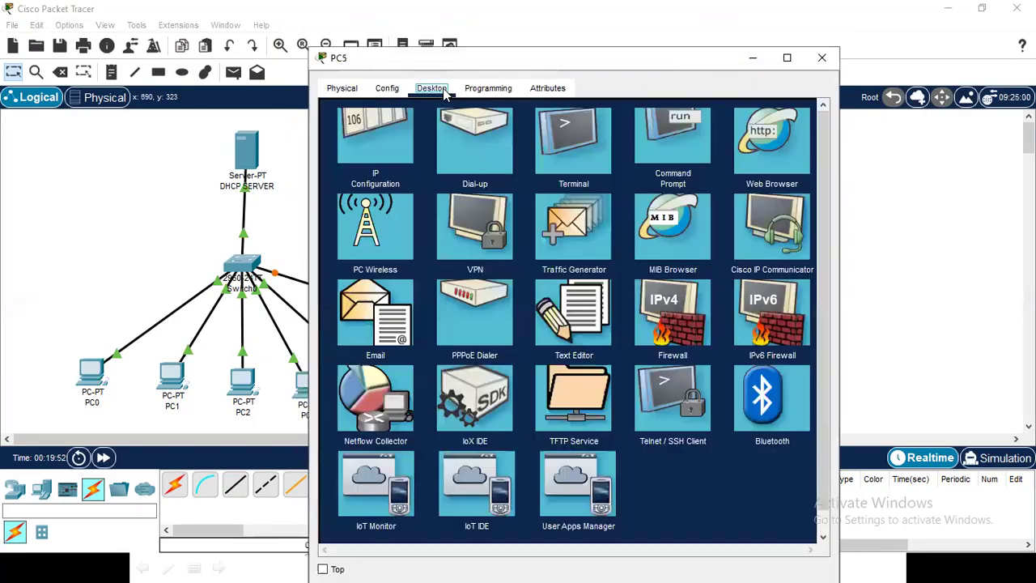
left_click(416, 156)
left_click(340, 173)
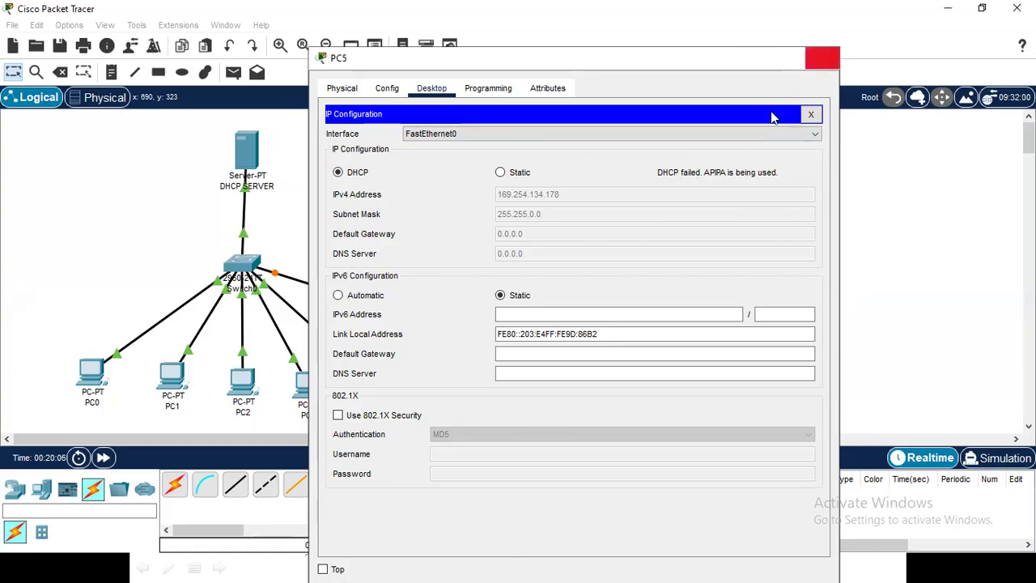
left_click(821, 58)
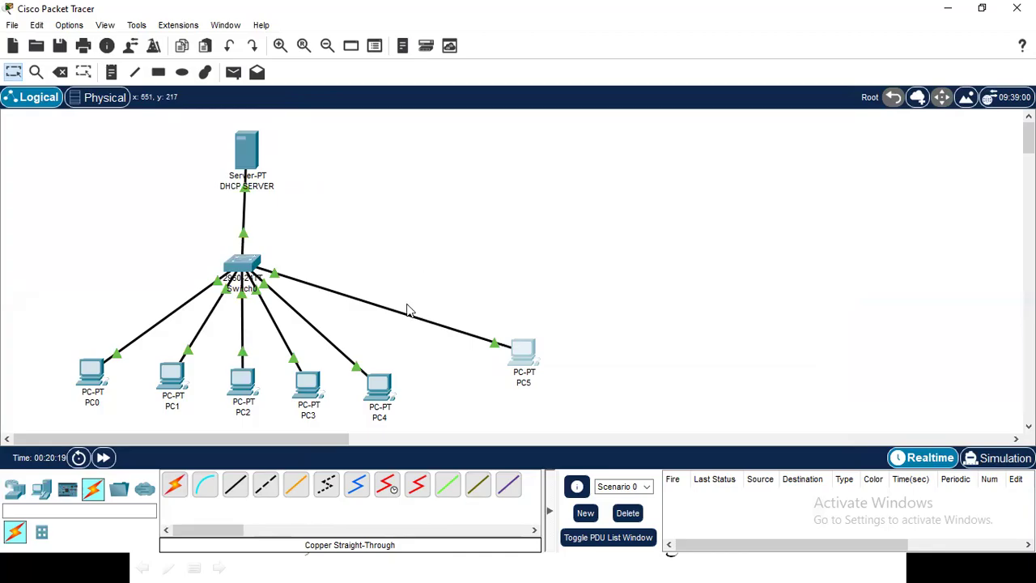
left_click(383, 394)
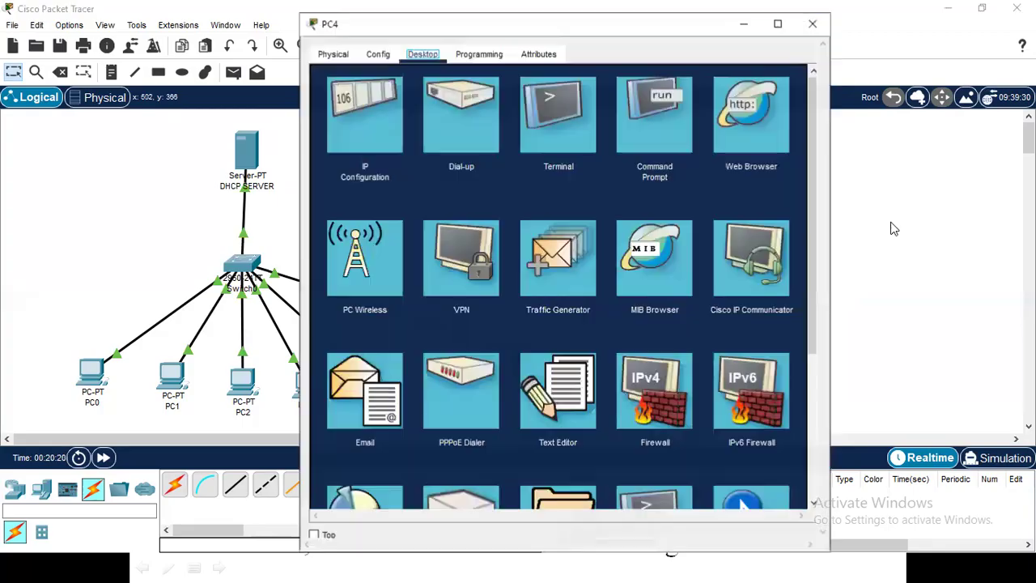
left_click(811, 25)
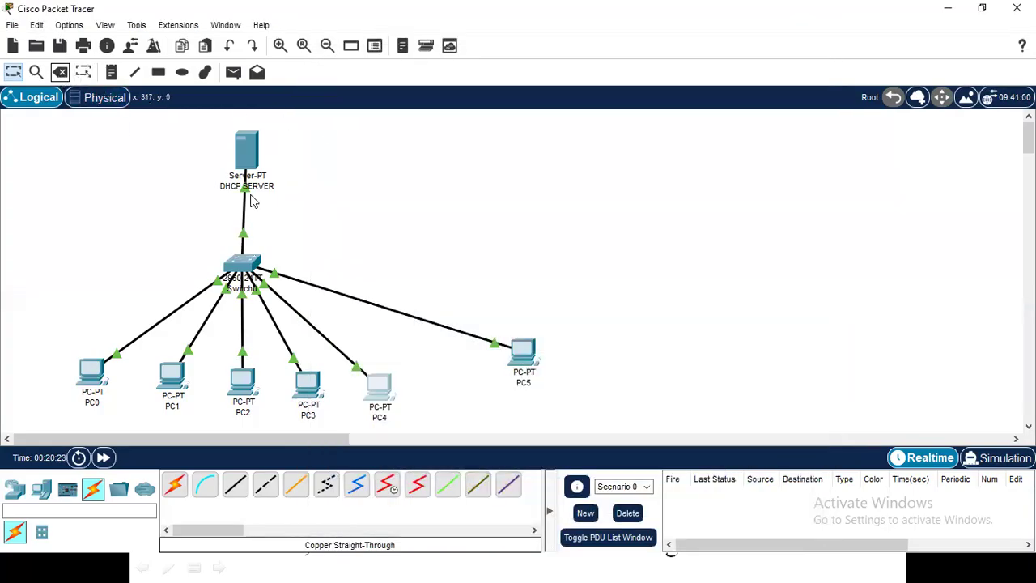
Delete PC4 from the topology and leave delete mode
left_click(384, 390)
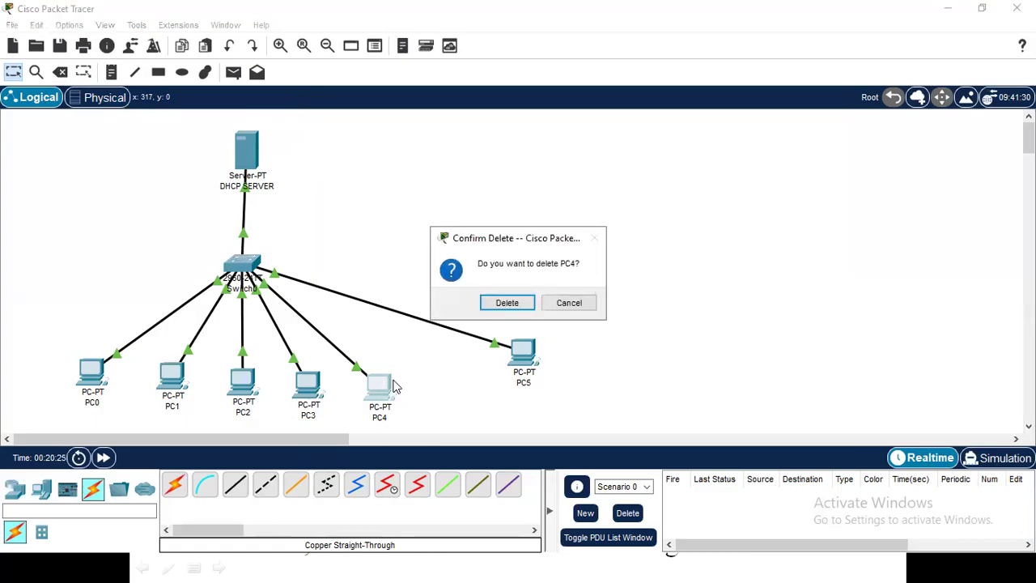
left_click(508, 303)
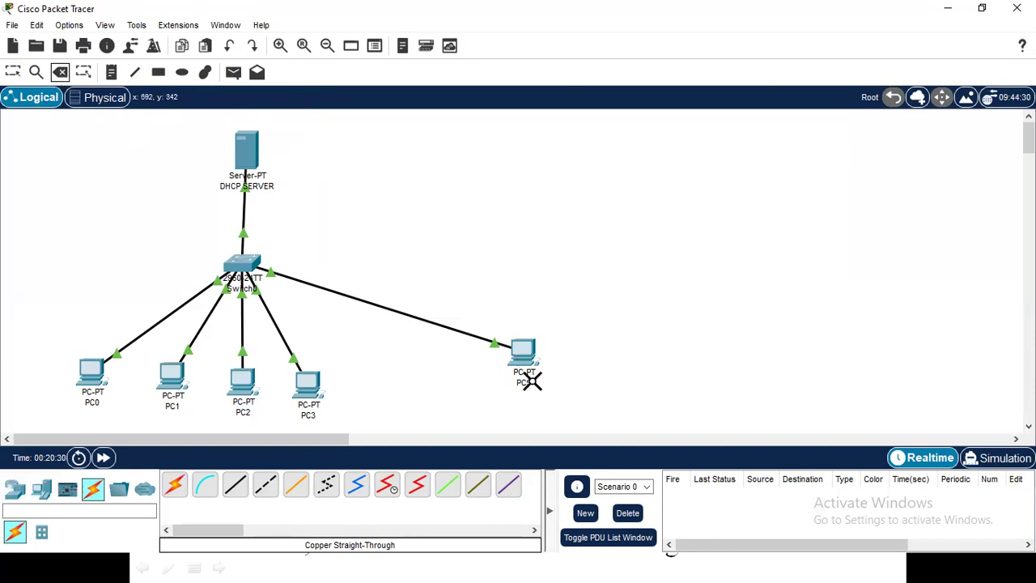
key("Escape")
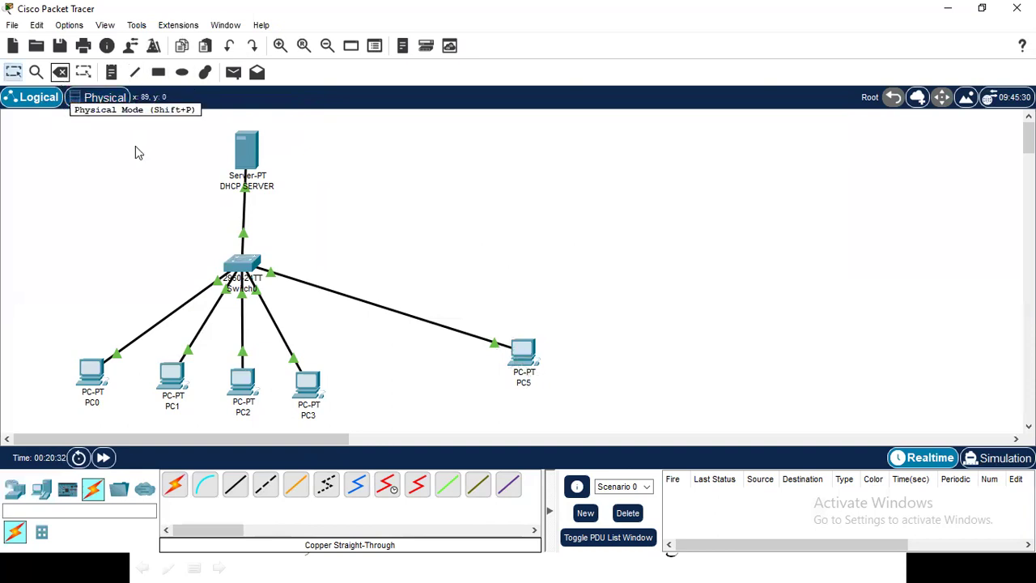
Request a new IPv4 address for PC5 by switching to Static and back to DHCP, and move PC5 next to PC3
left_click(527, 356)
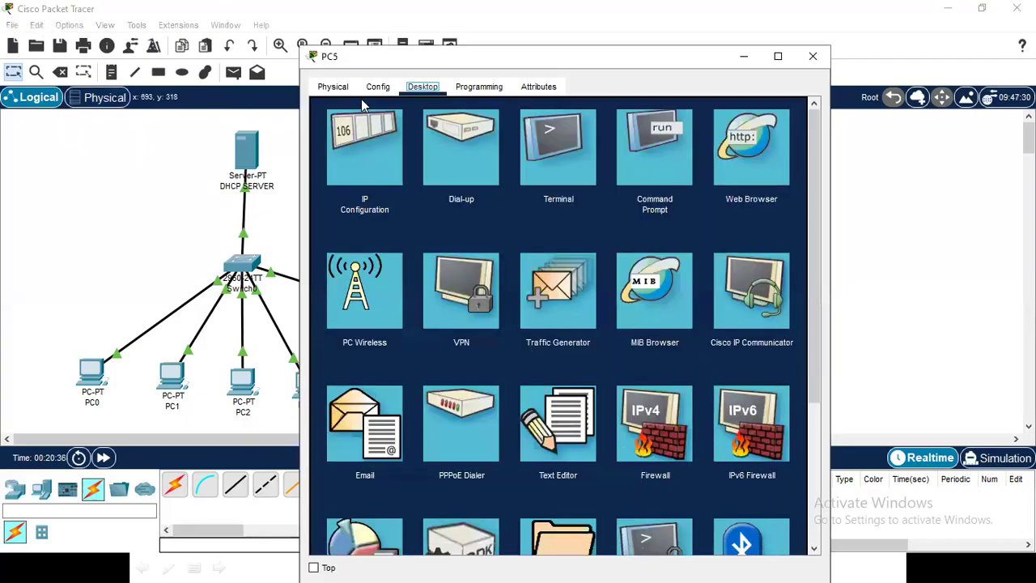
left_click(369, 151)
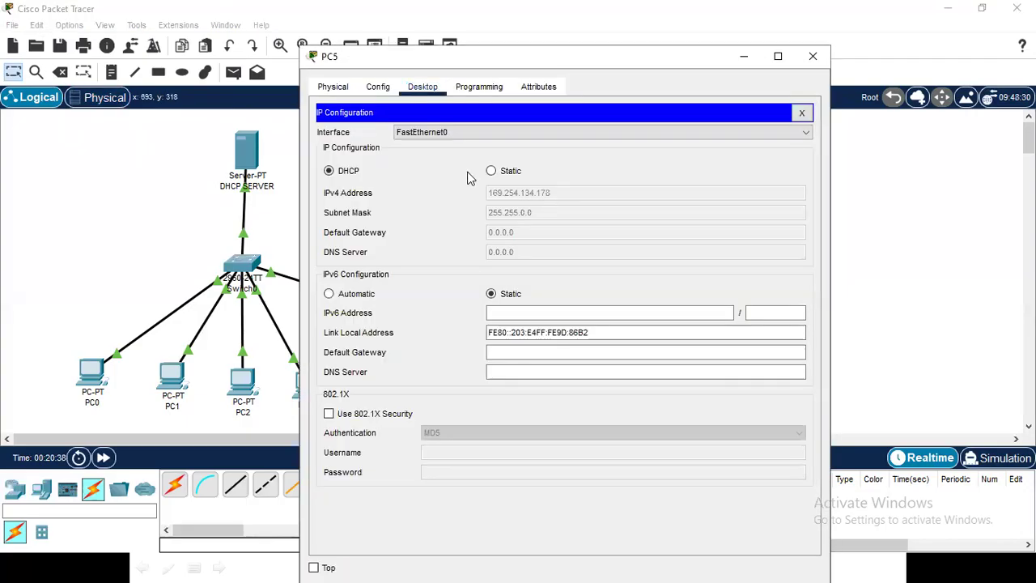
left_click(492, 172)
left_click(348, 171)
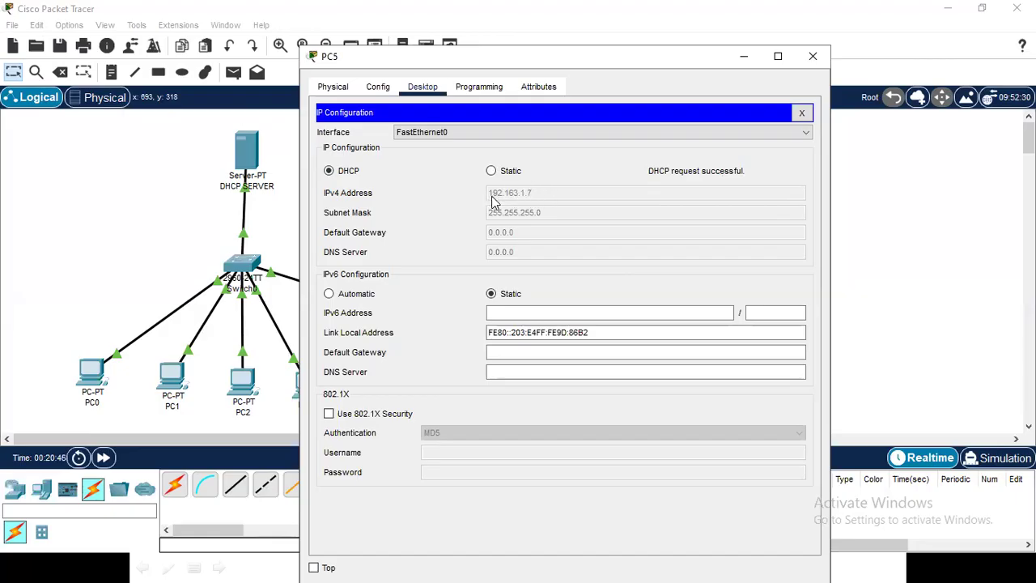
left_click(813, 57)
left_click_drag(524, 353, 380, 371)
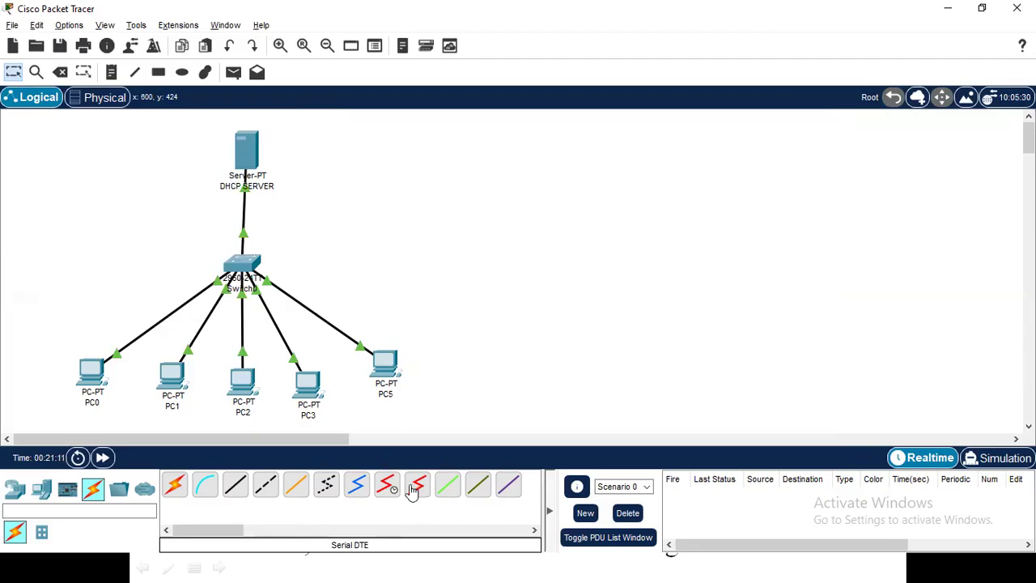
key("alt+Tab")
key("alt+Tab")
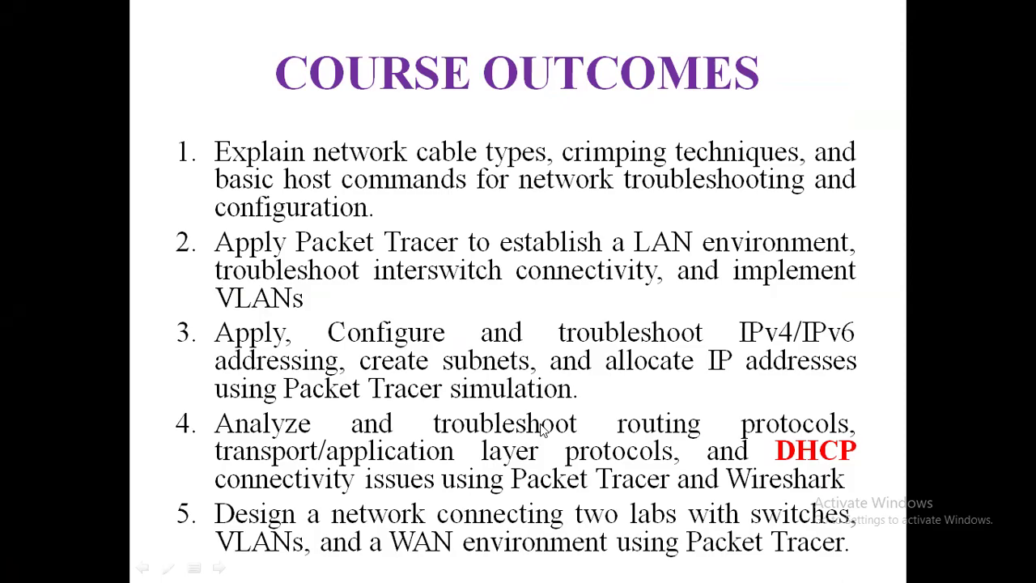
left_click(541, 429)
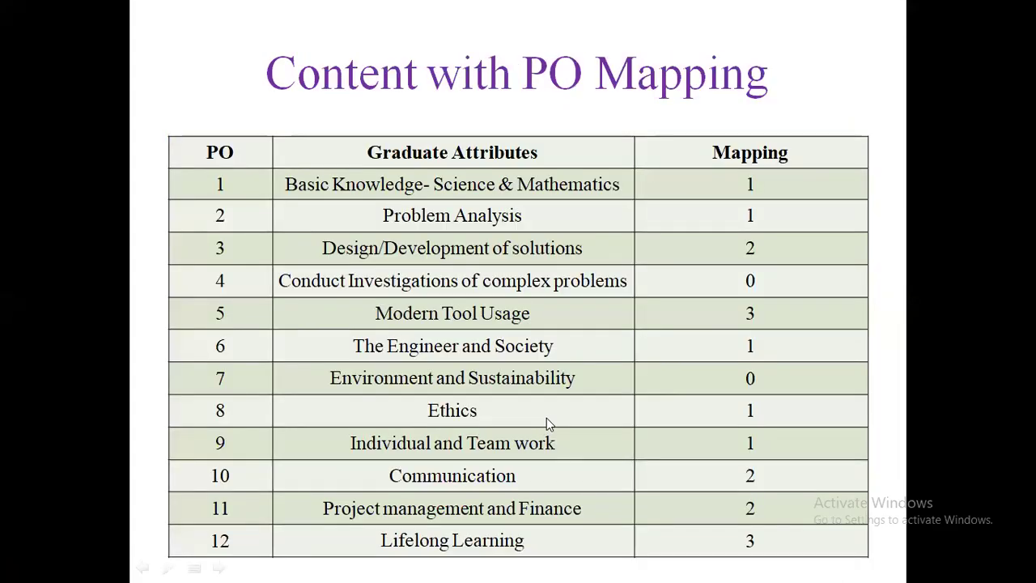